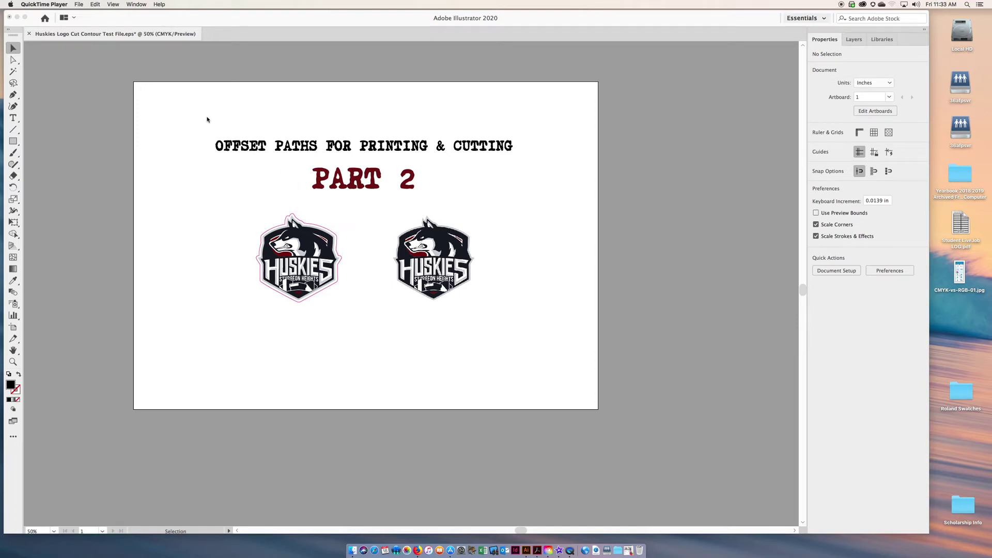
# Move the left Huskies logo off its pink contour to inspect it, then undo the move
pyautogui.click(413, 91)
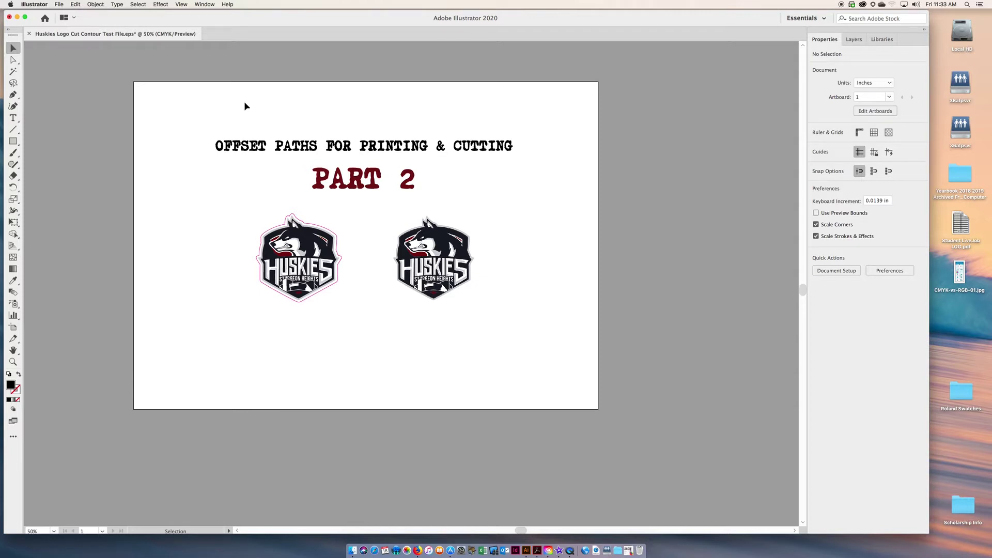
pyautogui.moveTo(200, 109); pyautogui.dragTo(571, 355)
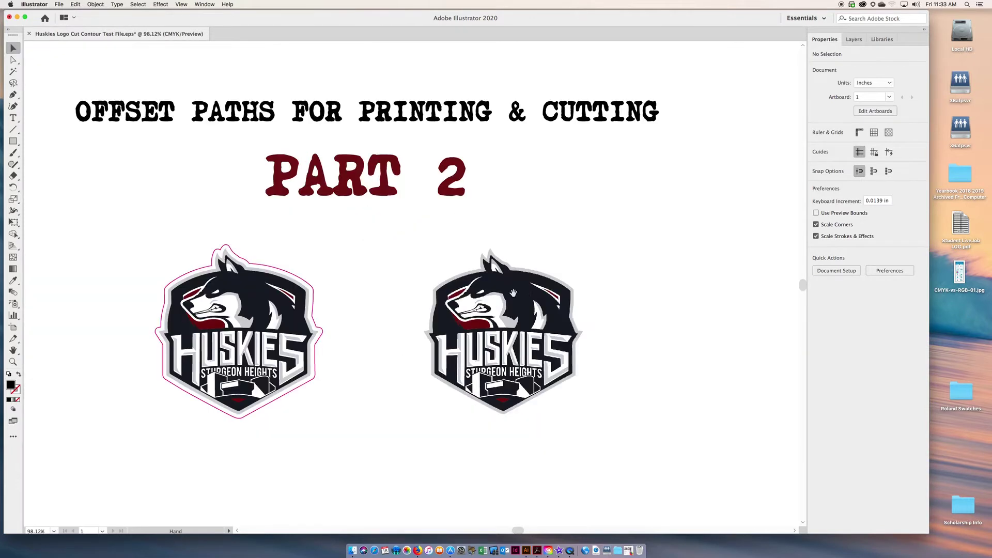
pyautogui.moveTo(514, 293); pyautogui.dragTo(520, 288)
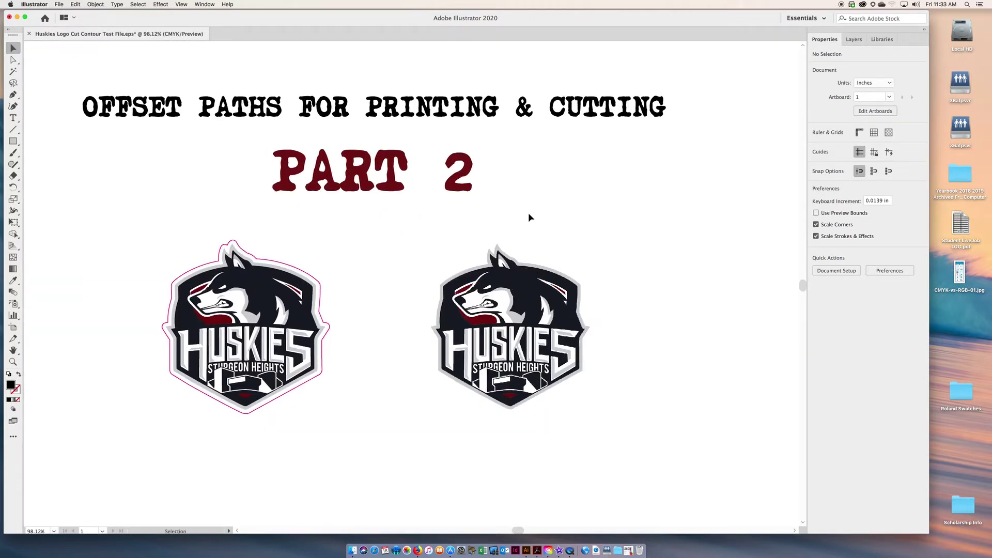
pyautogui.moveTo(406, 188); pyautogui.dragTo(428, 198)
pyautogui.click(305, 334)
pyautogui.moveTo(305, 333); pyautogui.dragTo(194, 292)
pyautogui.press('a')
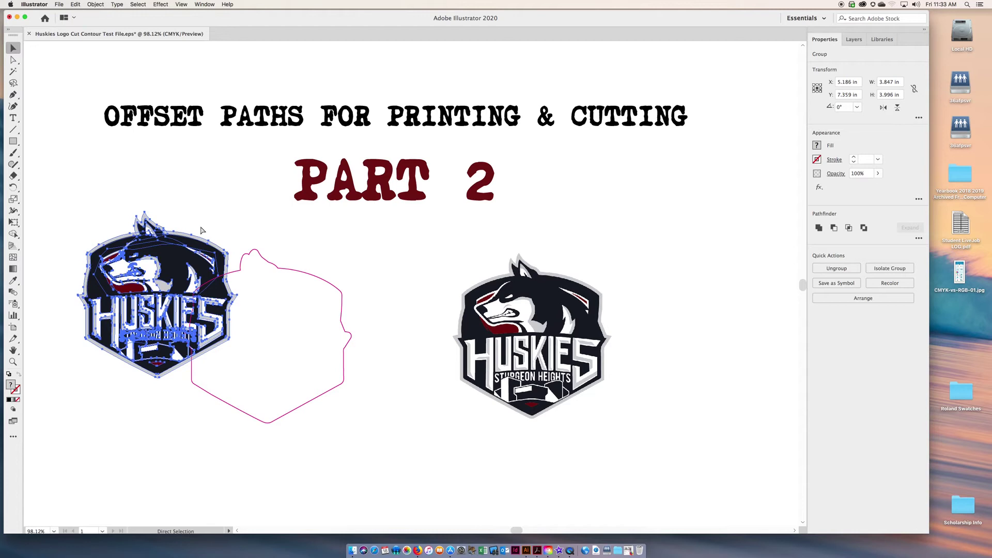
pyautogui.moveTo(87, 199); pyautogui.dragTo(439, 452)
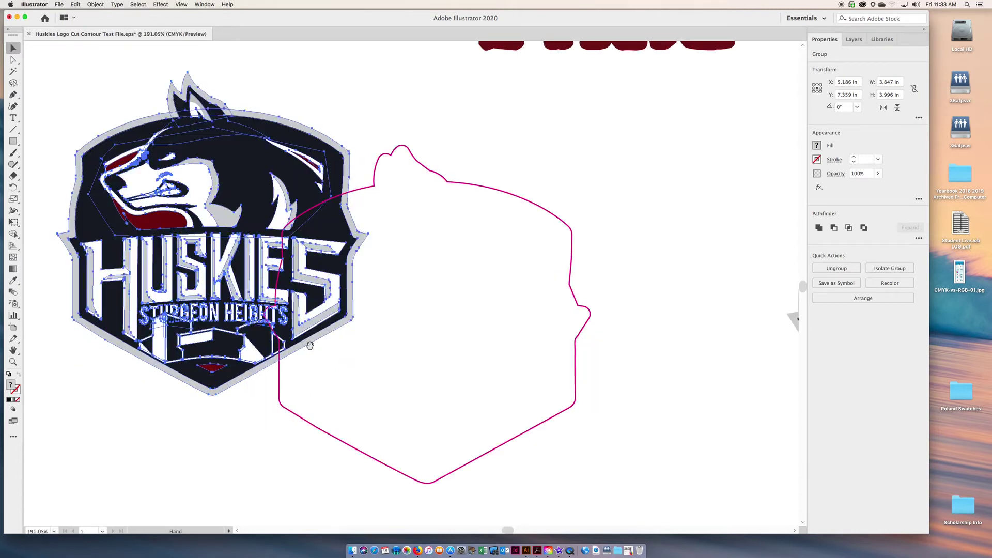
pyautogui.press('v')
pyautogui.press('super+y')
pyautogui.press('super+y')
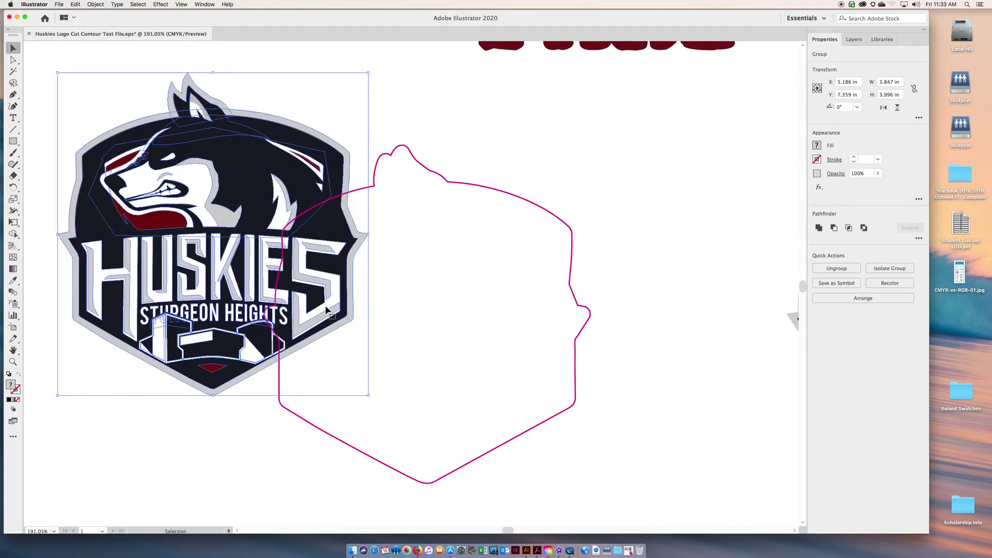
pyautogui.press('super+z')
pyautogui.click(460, 141)
# Zoom out to the whole artboard and inspect the right Huskies logo image
pyautogui.keyDown('alt'); pyautogui.keyDown('super'); pyautogui.click(612, 338); pyautogui.keyUp('super'); pyautogui.keyUp('alt')
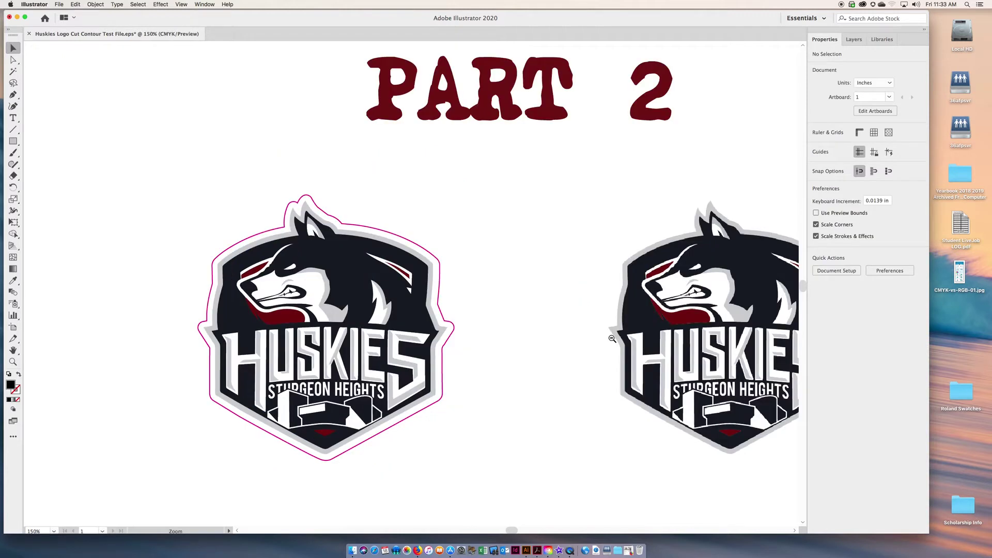
pyautogui.keyDown('alt'); pyautogui.keyDown('super'); pyautogui.click(537, 326); pyautogui.keyUp('super'); pyautogui.keyUp('alt')
pyautogui.moveTo(481, 321); pyautogui.dragTo(439, 366)
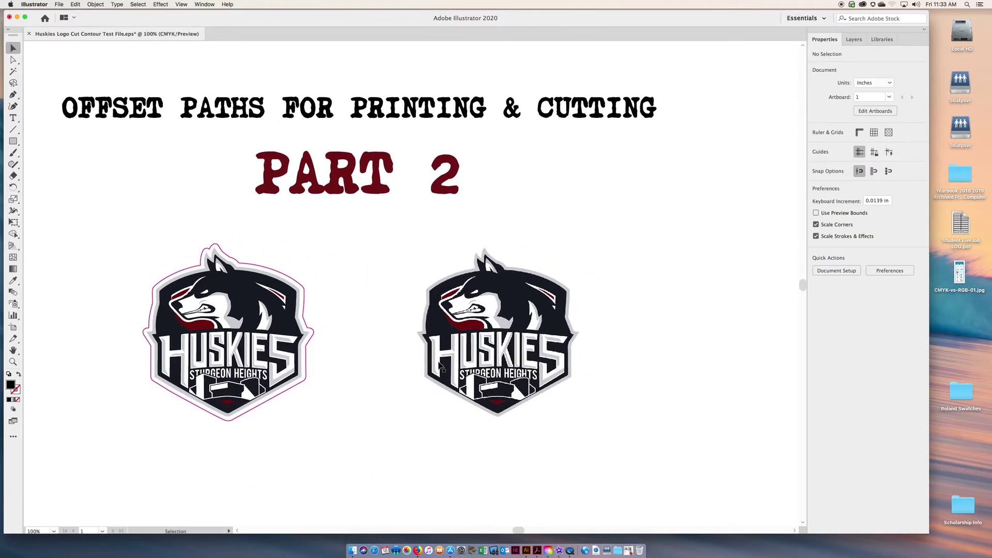
pyautogui.hscroll(3, 468, 258)
pyautogui.scroll(-2, 468, 258)
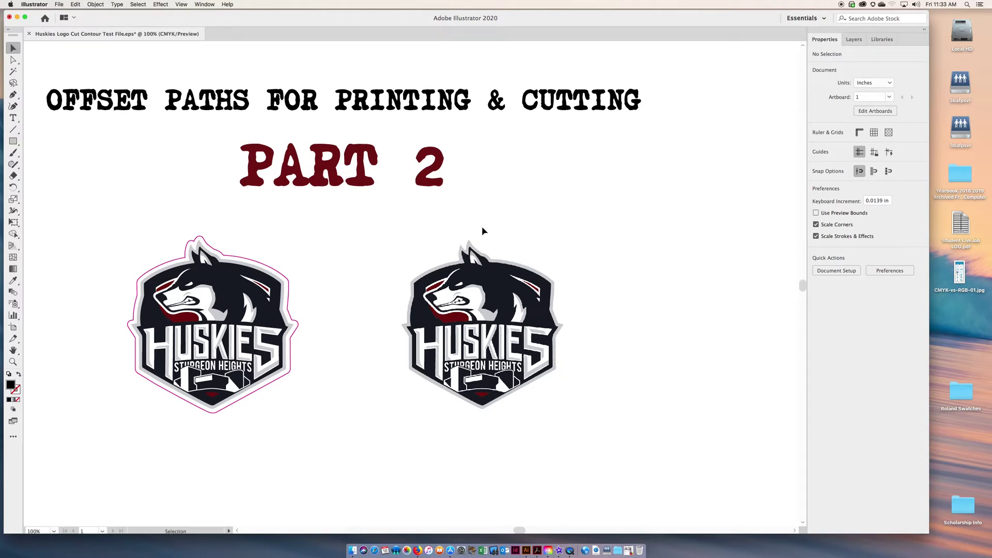
pyautogui.click(521, 284)
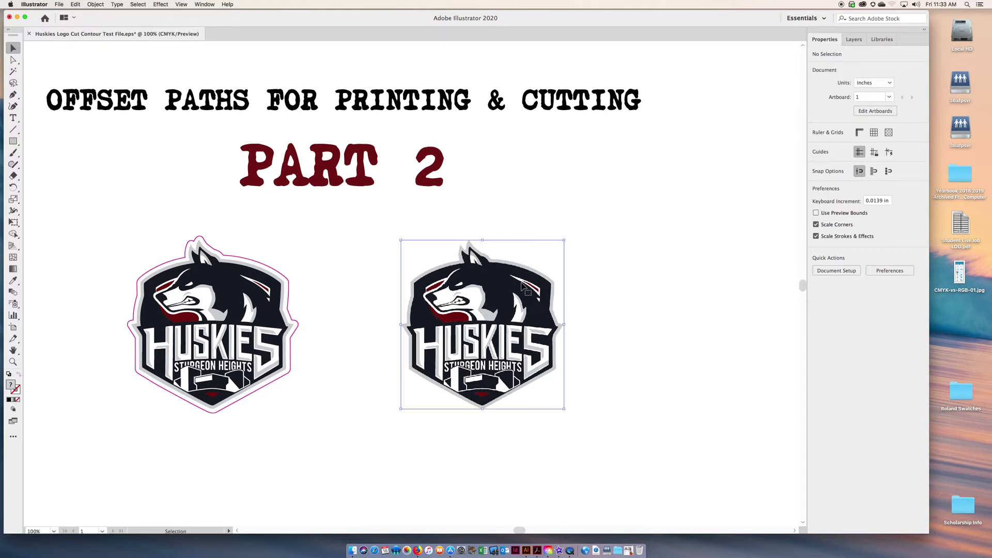
pyautogui.hscroll(5, 516, 223)
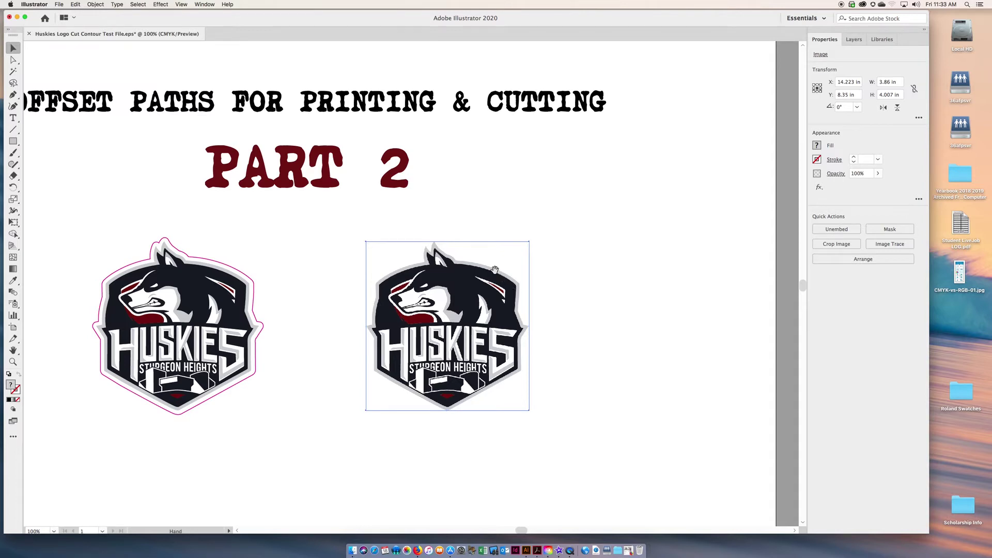
pyautogui.hscroll(3, 424, 279)
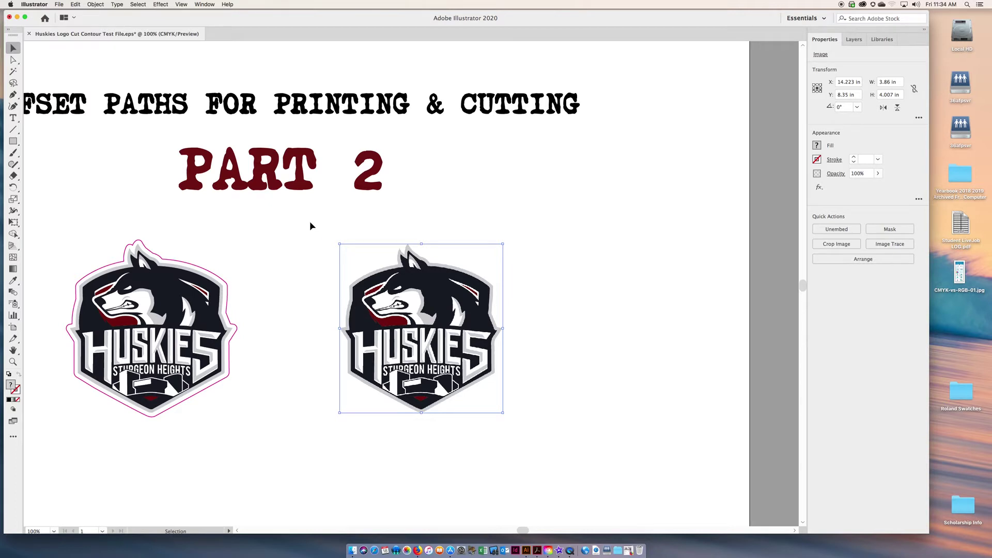
pyautogui.click(324, 238)
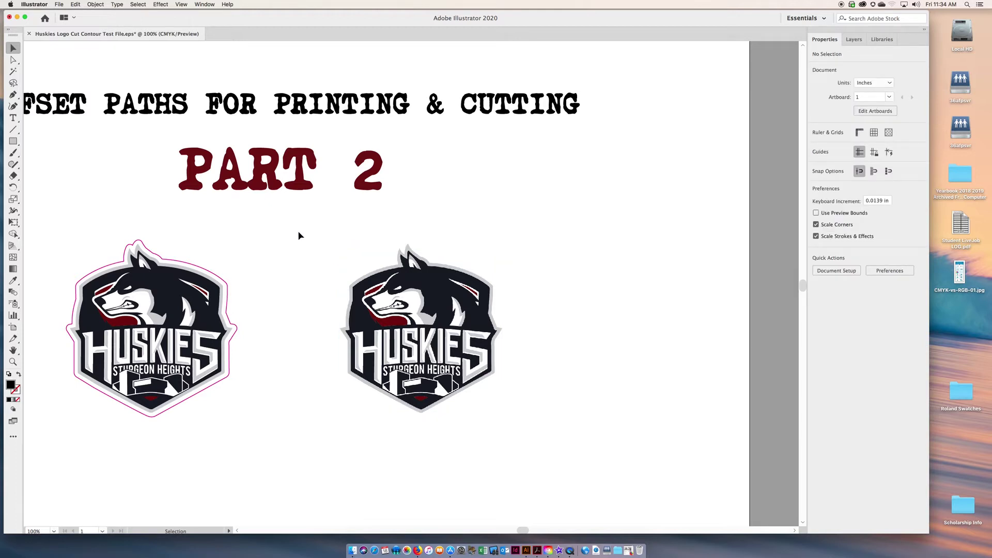
# Zoom into the right logo down to its raster pixels, then back out to 100%
pyautogui.press('super+space')
pyautogui.moveTo(295, 232); pyautogui.dragTo(555, 440)
pyautogui.moveTo(480, 274); pyautogui.dragTo(481, 275)
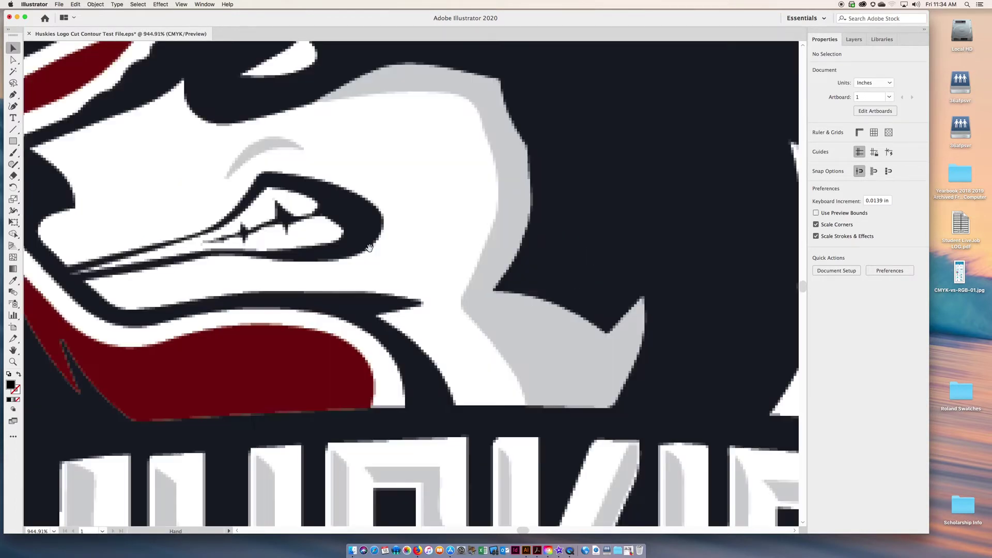
pyautogui.moveTo(355, 258); pyautogui.dragTo(375, 275)
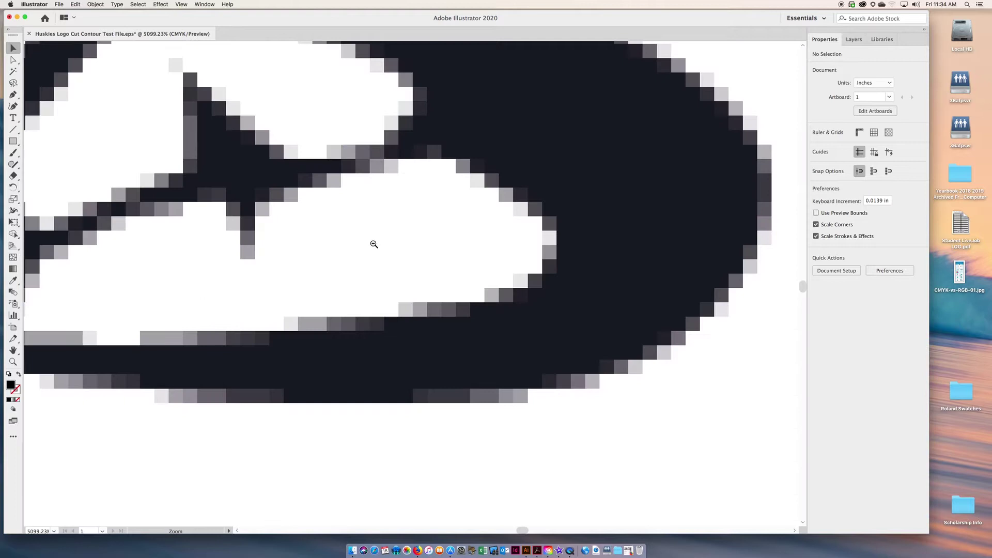
pyautogui.keyDown('alt'); pyautogui.keyDown('super'); pyautogui.click(380, 251); pyautogui.keyUp('super'); pyautogui.keyUp('alt')
pyautogui.keyDown('alt'); pyautogui.keyDown('super'); pyautogui.click(368, 262); pyautogui.keyUp('super'); pyautogui.keyUp('alt')
pyautogui.keyDown('alt'); pyautogui.keyDown('super'); pyautogui.click(368, 262); pyautogui.keyUp('super'); pyautogui.keyUp('alt')
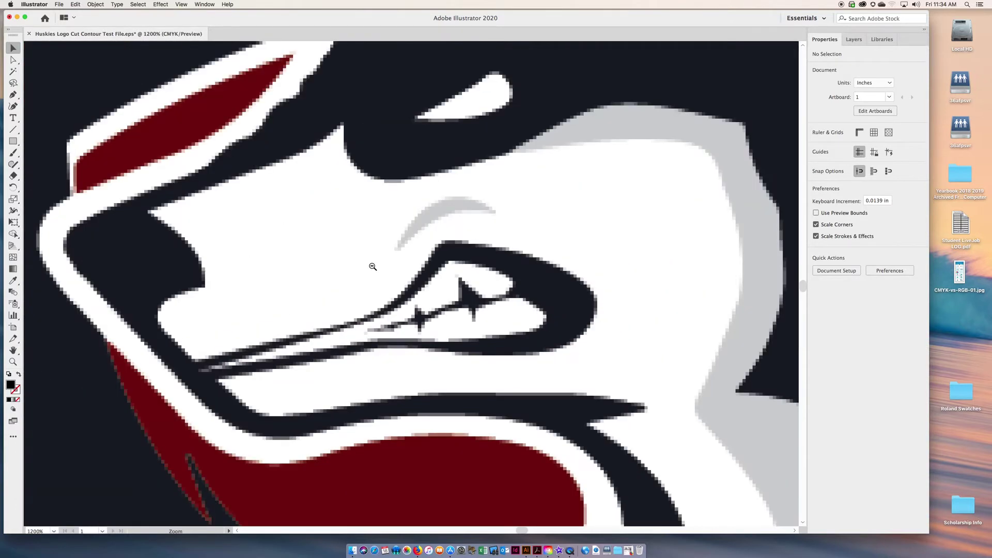
pyautogui.keyDown('alt'); pyautogui.keyDown('super'); pyautogui.click(414, 295); pyautogui.keyUp('super'); pyautogui.keyUp('alt')
pyautogui.keyDown('alt'); pyautogui.keyDown('super'); pyautogui.click(415, 296); pyautogui.keyUp('super'); pyautogui.keyUp('alt')
pyautogui.keyDown('alt'); pyautogui.keyDown('super'); pyautogui.click(416, 299); pyautogui.keyUp('super'); pyautogui.keyUp('alt')
pyautogui.keyDown('alt'); pyautogui.keyDown('super'); pyautogui.click(416, 299); pyautogui.keyUp('super'); pyautogui.keyUp('alt')
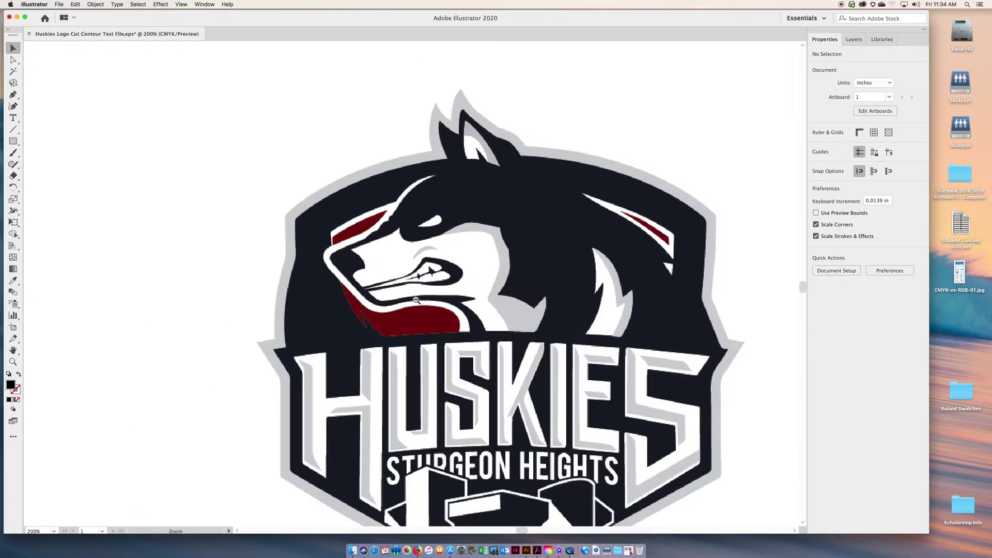
pyautogui.keyDown('alt'); pyautogui.keyDown('super'); pyautogui.click(413, 279); pyautogui.keyUp('super'); pyautogui.keyUp('alt')
pyautogui.keyDown('alt'); pyautogui.keyDown('super'); pyautogui.click(408, 239); pyautogui.keyUp('super'); pyautogui.keyUp('alt')
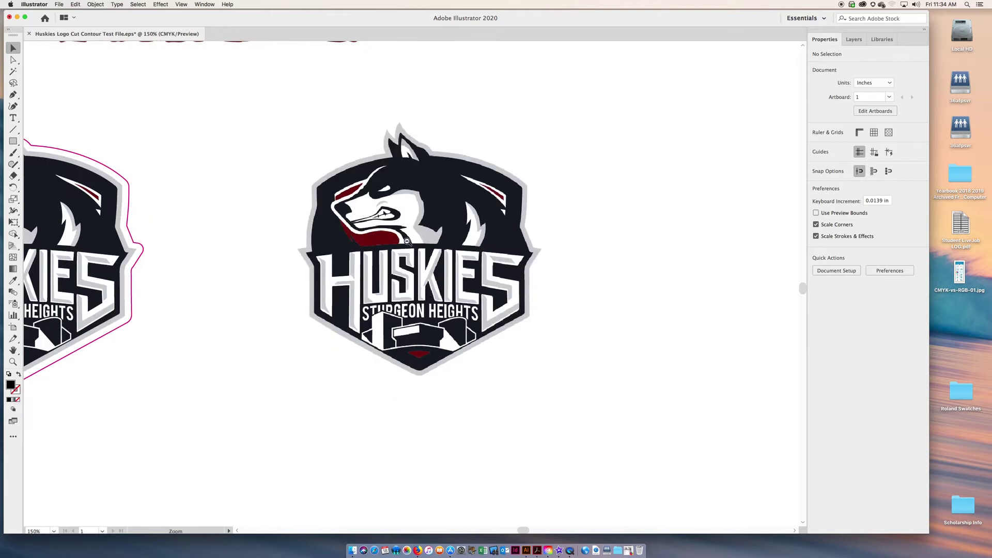
pyautogui.keyDown('alt'); pyautogui.keyDown('super'); pyautogui.click(407, 241); pyautogui.keyUp('super'); pyautogui.keyUp('alt')
pyautogui.moveTo(313, 223); pyautogui.dragTo(589, 461)
pyautogui.press('super+1')
# Option-drag a copy of the right Huskies logo image to its right
pyautogui.moveTo(412, 268); pyautogui.dragTo(425, 281)
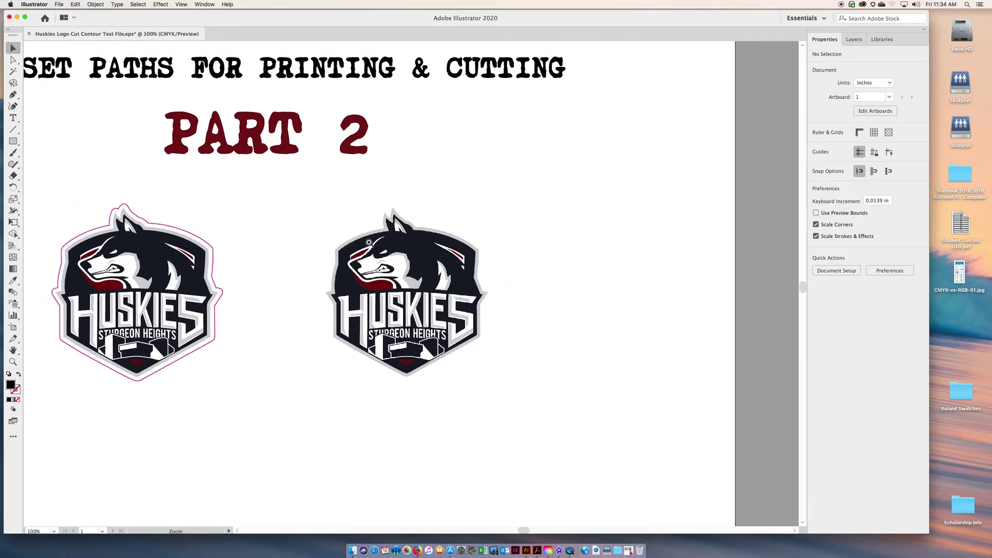
pyautogui.click(391, 261)
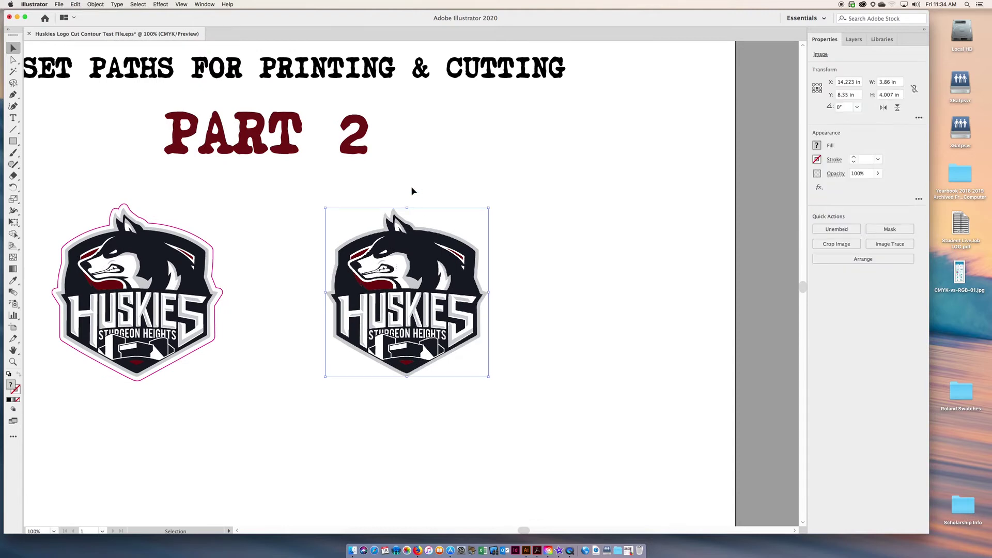
pyautogui.moveTo(430, 263); pyautogui.dragTo(437, 267)
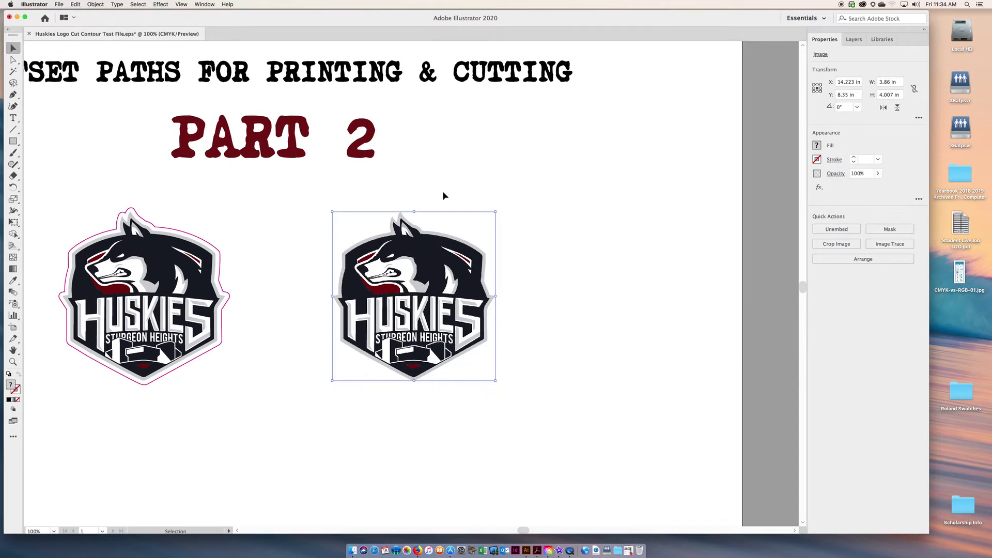
pyautogui.moveTo(331, 228); pyautogui.dragTo(553, 387)
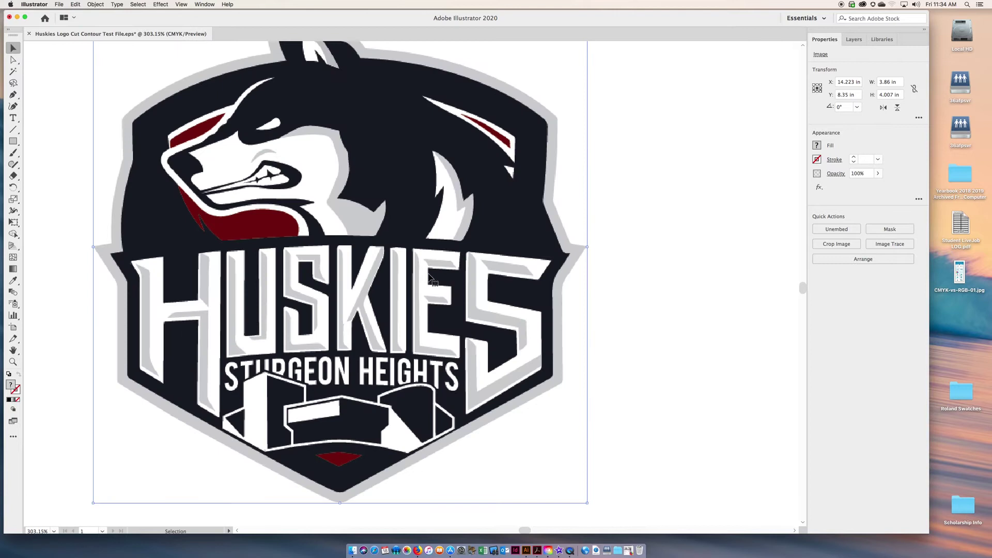
pyautogui.press('super+1')
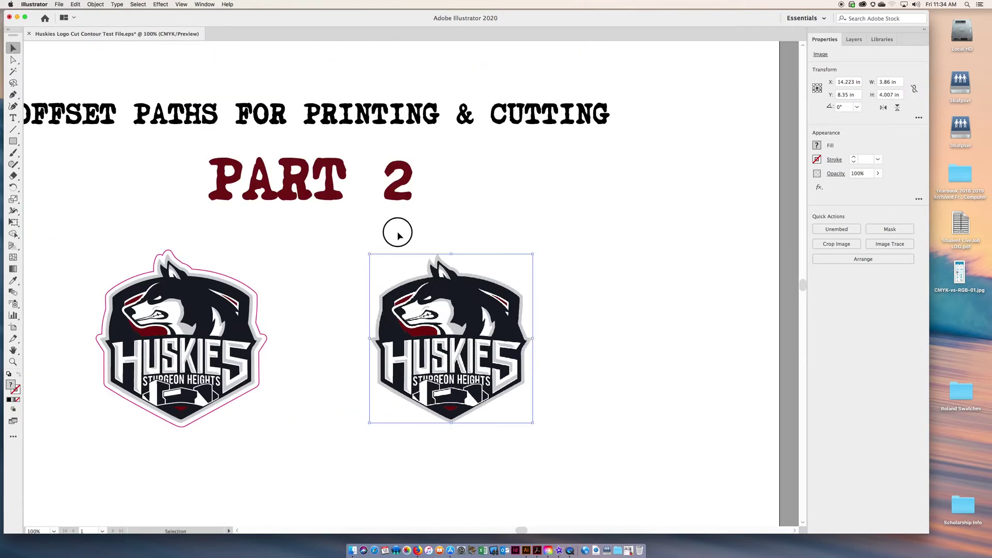
pyautogui.click(398, 235)
pyautogui.moveTo(441, 315); pyautogui.dragTo(513, 309)
pyautogui.click(423, 296)
pyautogui.moveTo(164, 209); pyautogui.dragTo(681, 434)
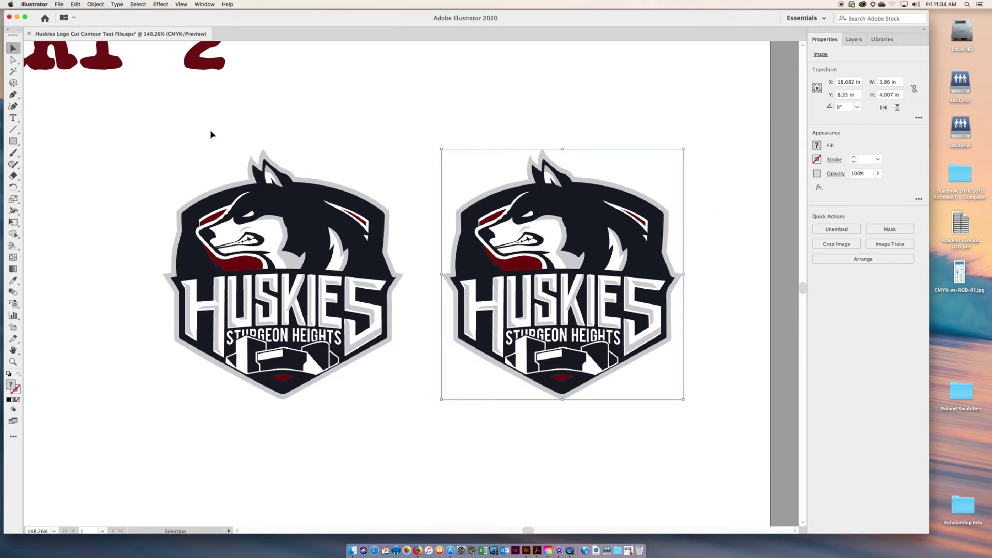
pyautogui.click(889, 244)
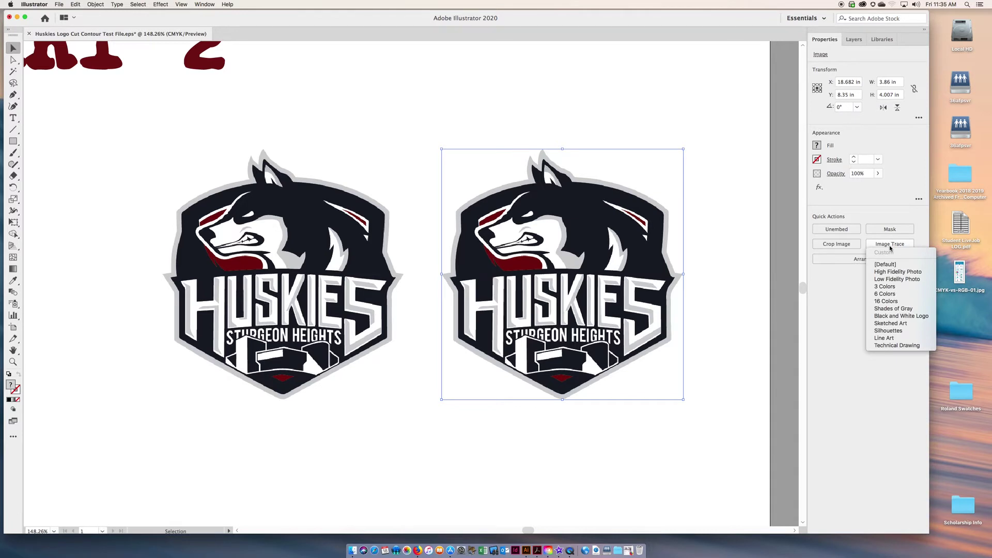
# Trace the copy with the Black and White Logo preset and bring up the full Image Trace settings
pyautogui.click(888, 320)
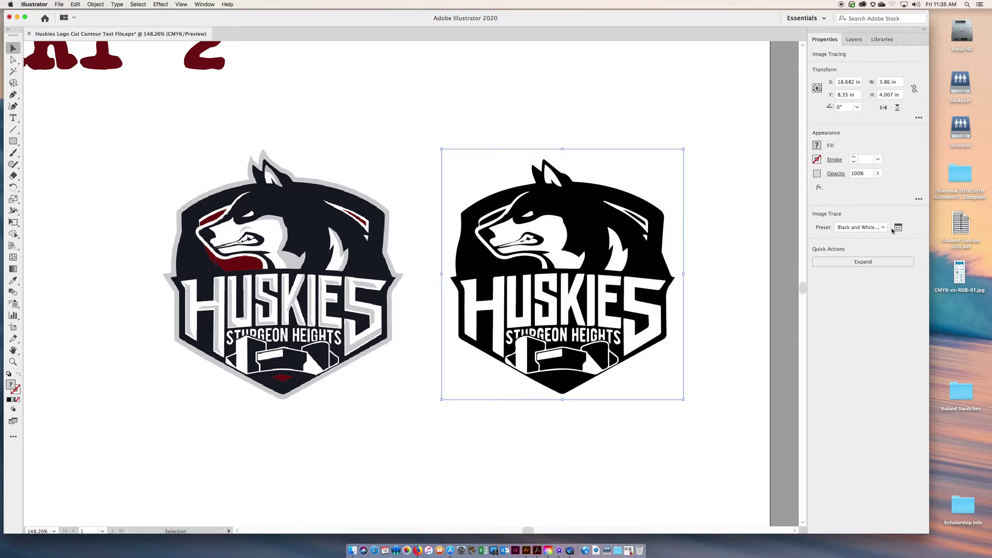
pyautogui.click(898, 228)
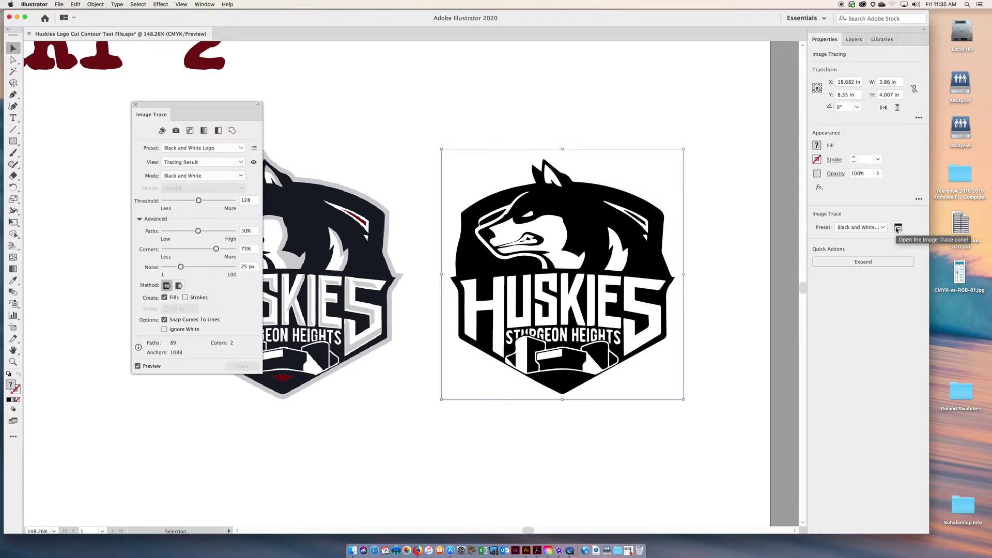
pyautogui.click(217, 148)
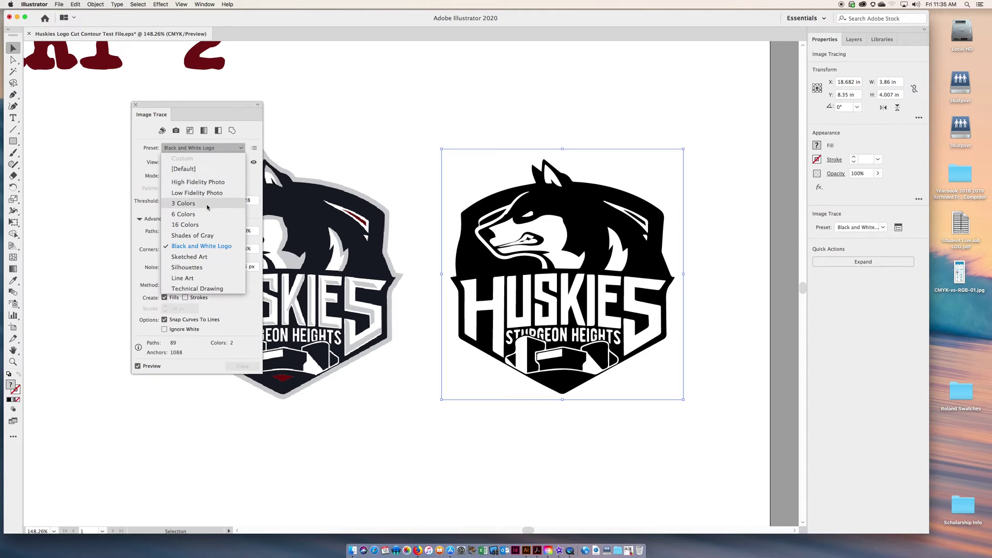
pyautogui.click(200, 148)
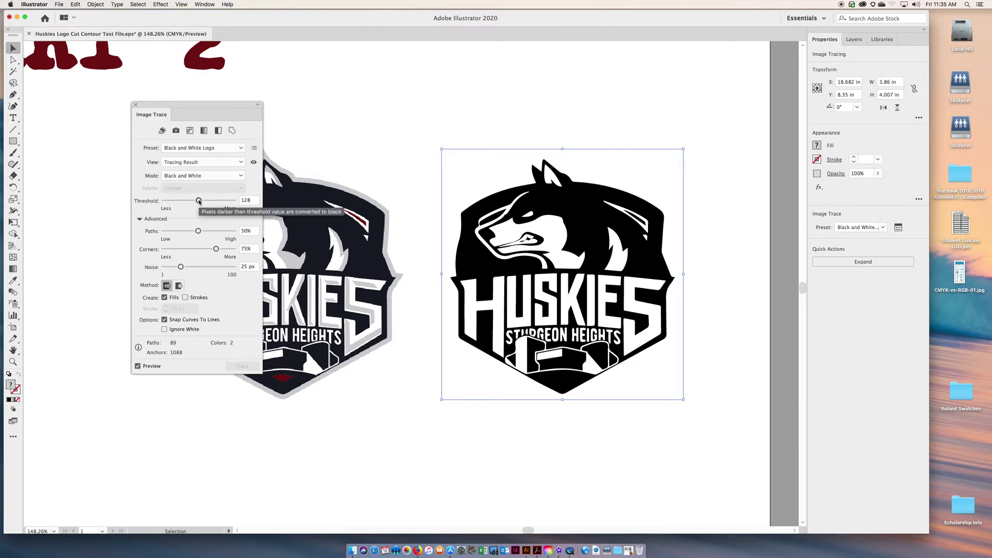
# Retrace in Black and White mode with Threshold 228 and Paths 61%
pyautogui.moveTo(221, 104)
pyautogui.mouseDown()
pyautogui.moveTo(435, 101)
pyautogui.moveTo(425, 32)
pyautogui.moveTo(429, 66)
pyautogui.mouseUp()
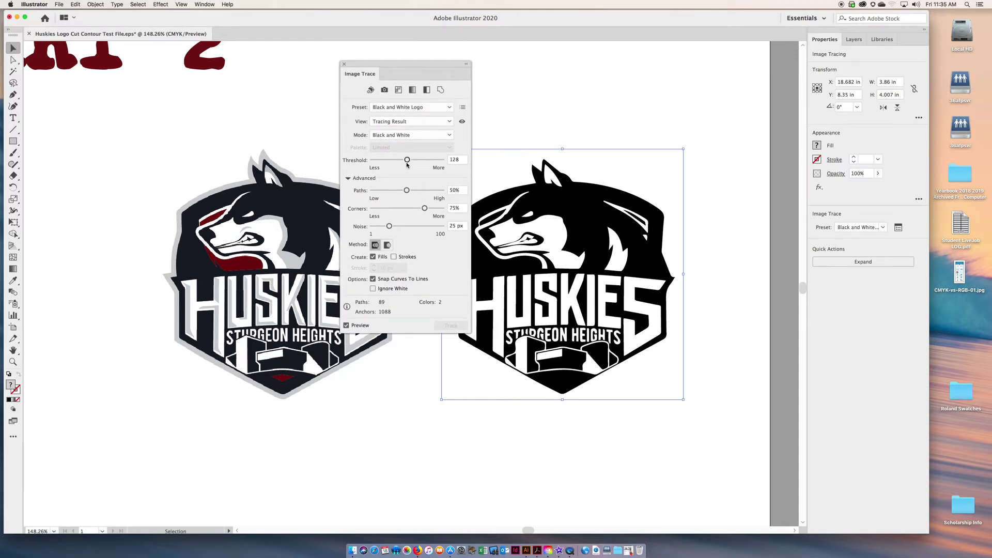
pyautogui.moveTo(407, 163); pyautogui.dragTo(434, 166)
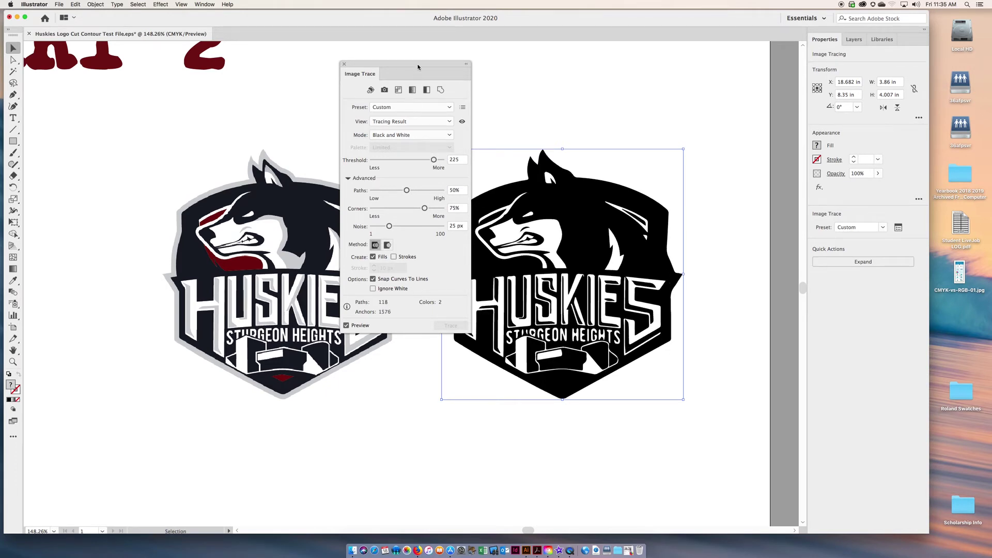
pyautogui.moveTo(418, 67)
pyautogui.mouseDown()
pyautogui.moveTo(387, 207)
pyautogui.moveTo(405, 230)
pyautogui.mouseUp()
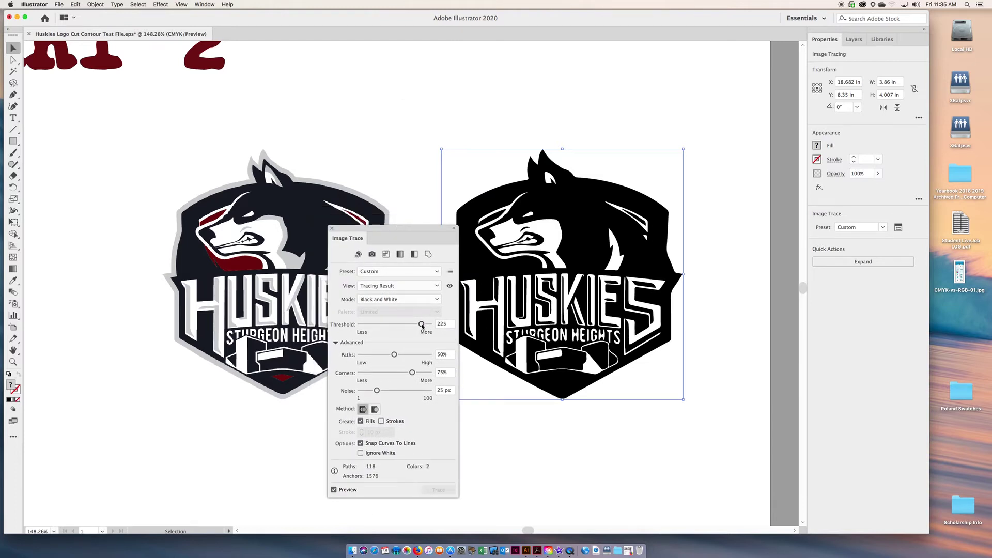
pyautogui.moveTo(421, 324); pyautogui.dragTo(422, 325)
pyautogui.click(408, 299)
pyautogui.click(337, 302)
pyautogui.moveTo(394, 355); pyautogui.dragTo(398, 357)
pyautogui.moveTo(401, 356); pyautogui.dragTo(405, 357)
pyautogui.click(331, 228)
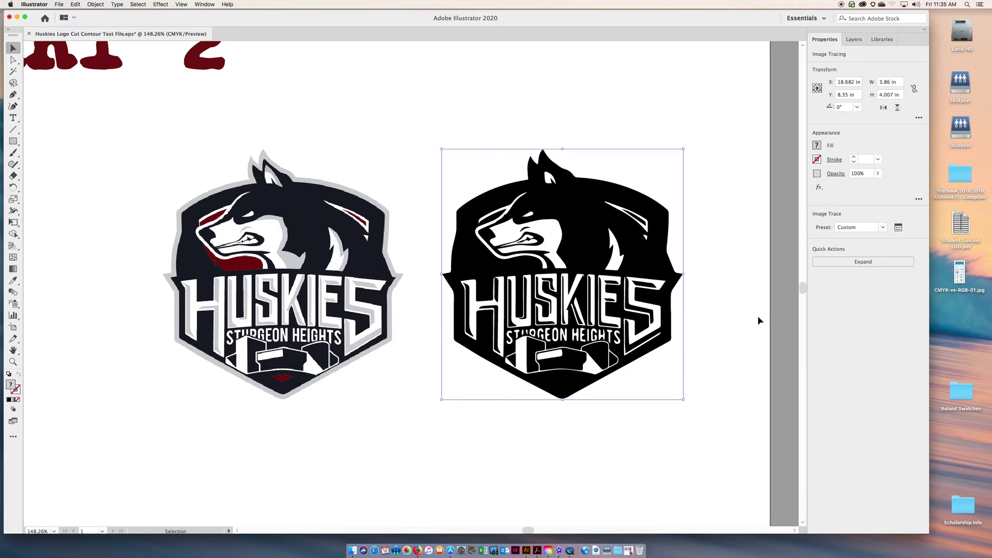
# Turn on Ignore White in Image Trace, cutting the trace to 58 paths in one colour
pyautogui.click(899, 227)
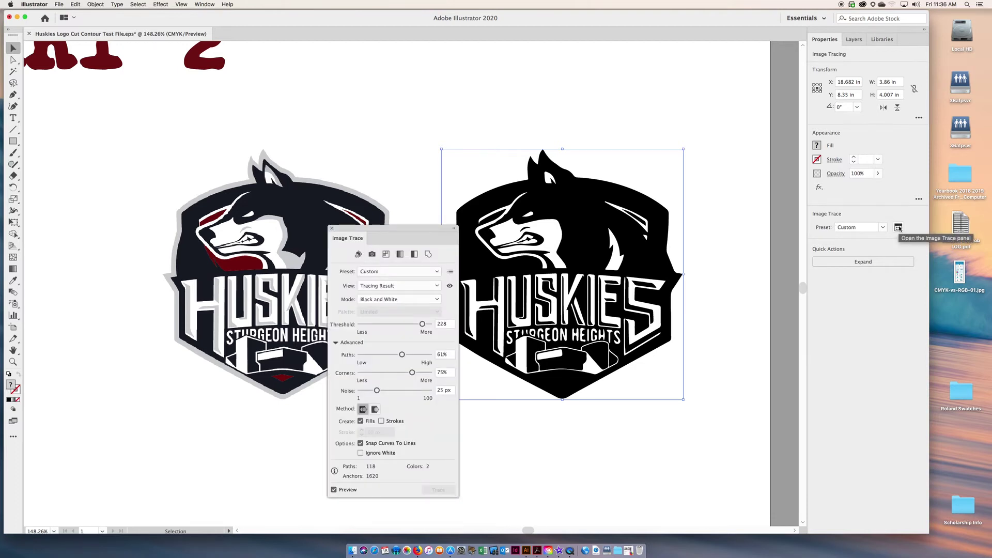
pyautogui.click(331, 229)
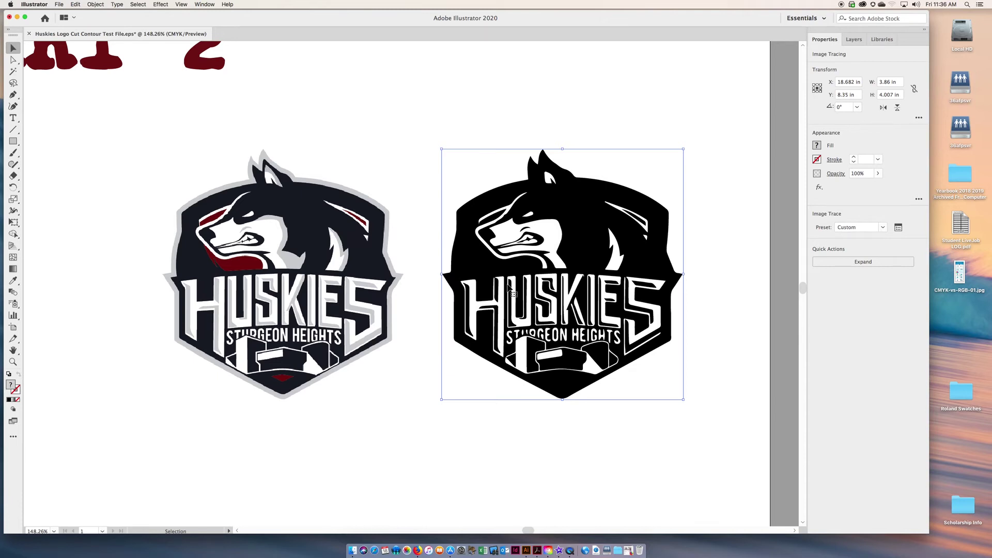
pyautogui.click(899, 228)
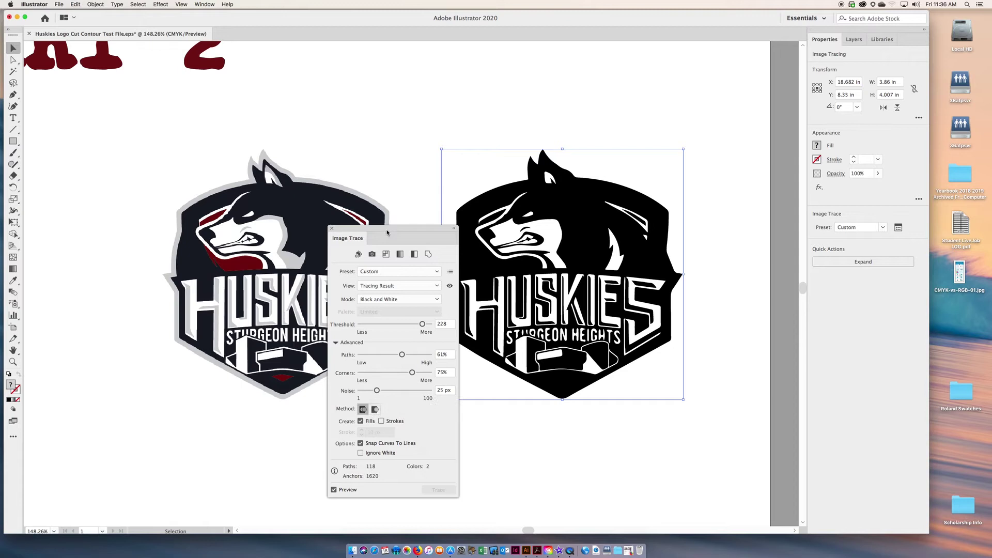
pyautogui.moveTo(388, 231)
pyautogui.mouseDown()
pyautogui.moveTo(357, 194)
pyautogui.moveTo(353, 149)
pyautogui.mouseUp()
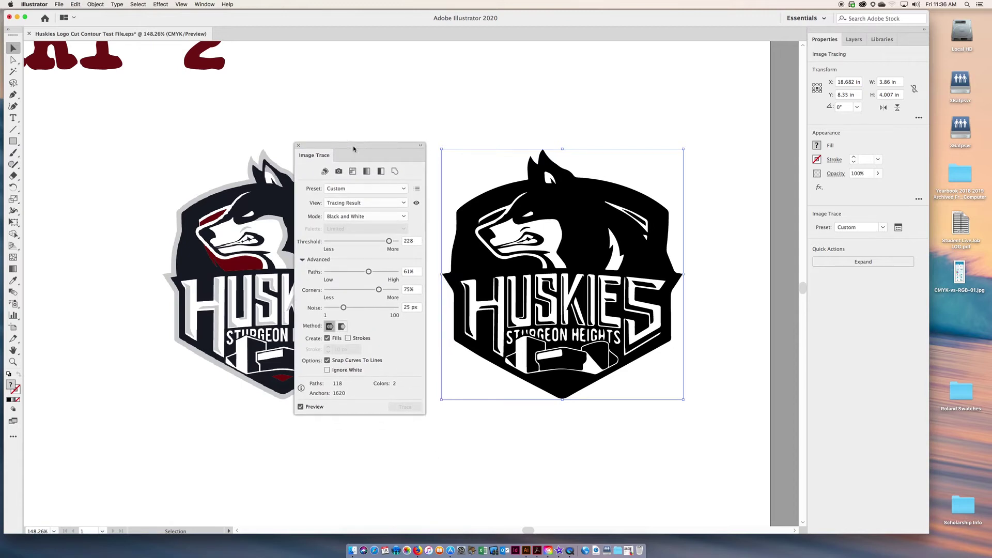
pyautogui.click(327, 371)
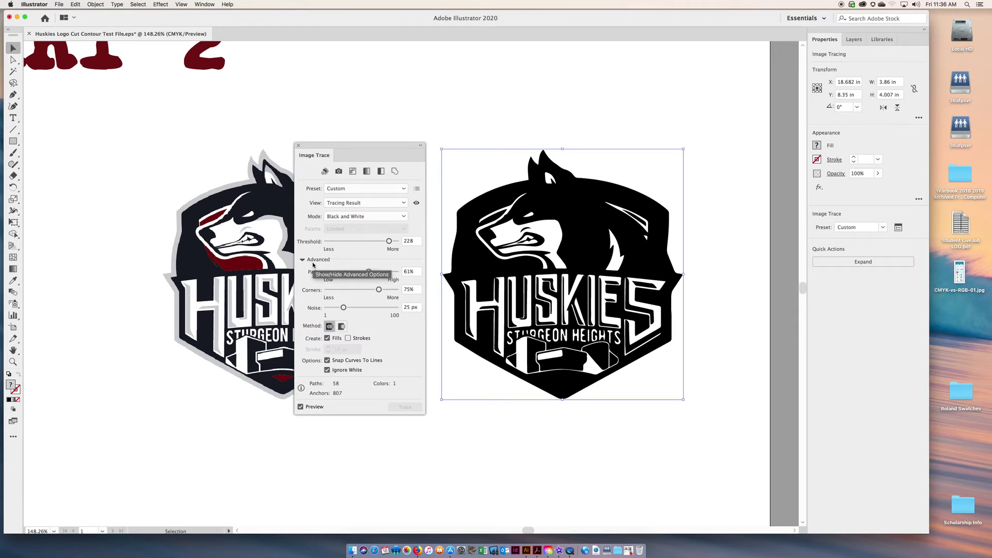
# Expand the trace into vector paths and check them in Outline view
pyautogui.click(298, 145)
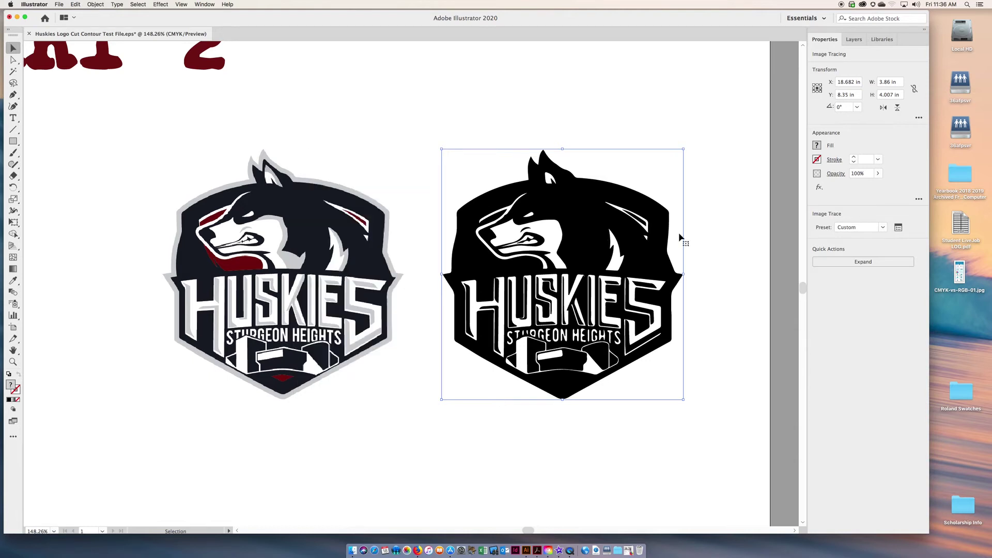
pyautogui.click(835, 264)
pyautogui.press('super+y')
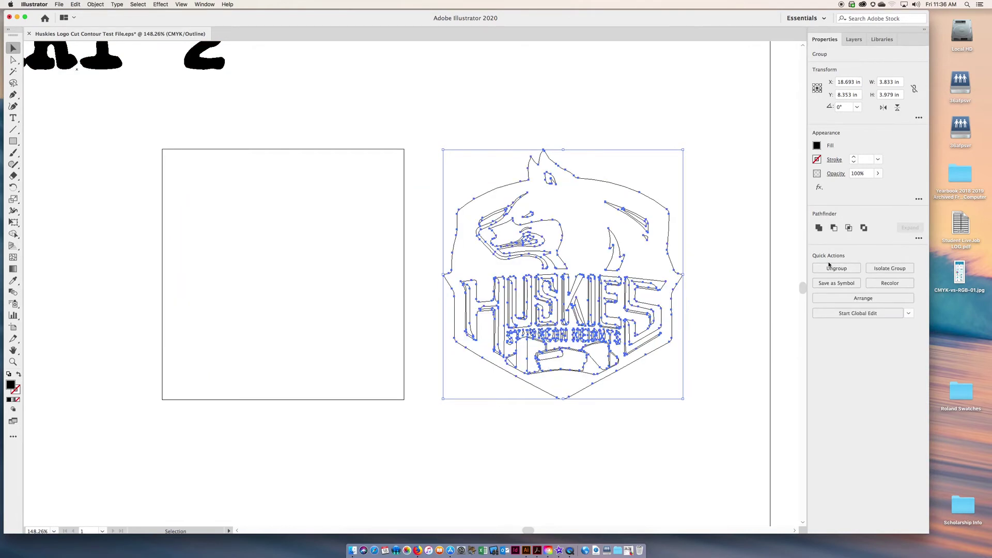
pyautogui.press('super+y')
pyautogui.press('super+y')
pyautogui.press('super+y')
pyautogui.press('super+y')
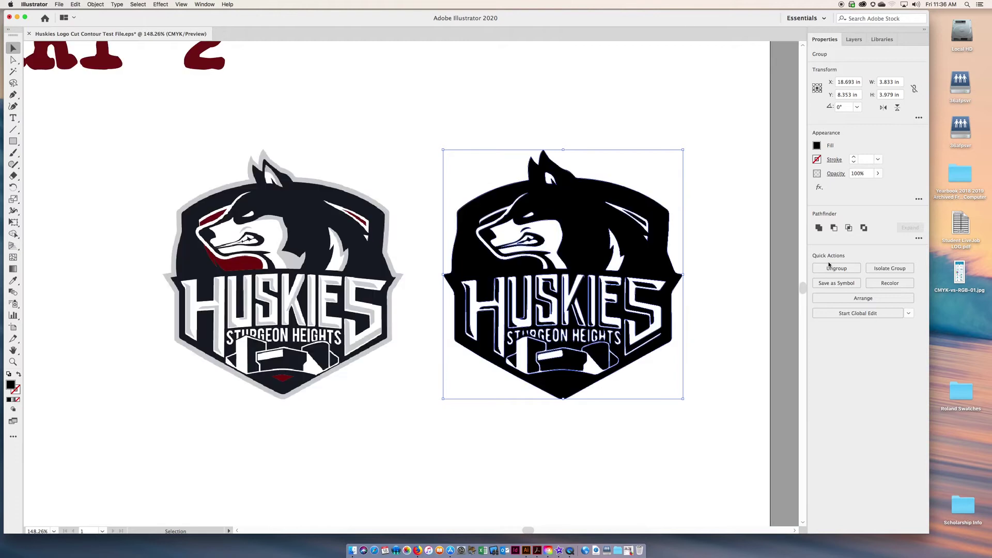
pyautogui.press('super+y')
pyautogui.click(554, 111)
pyautogui.click(540, 193)
# Inside the traced group, copy the black compound path of the logo
pyautogui.doubleClick(524, 185)
pyautogui.click(524, 185)
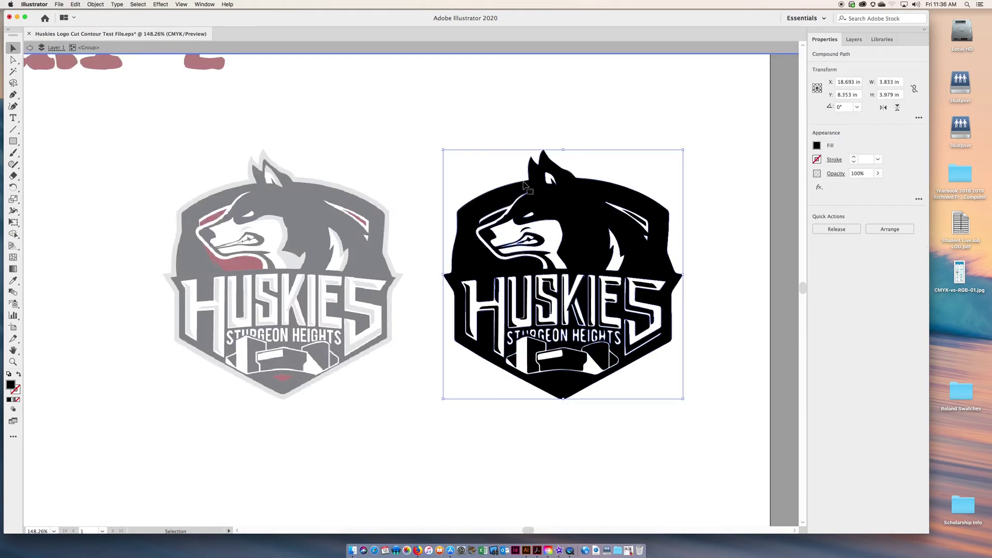
pyautogui.doubleClick(525, 185)
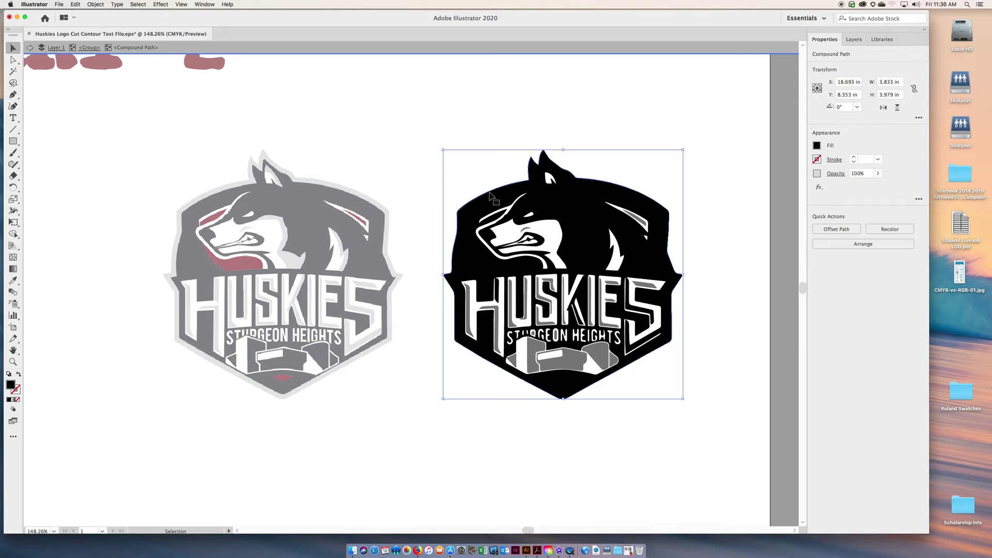
pyautogui.moveTo(494, 198); pyautogui.dragTo(292, 170)
pyautogui.press('super+z')
pyautogui.click(76, 4)
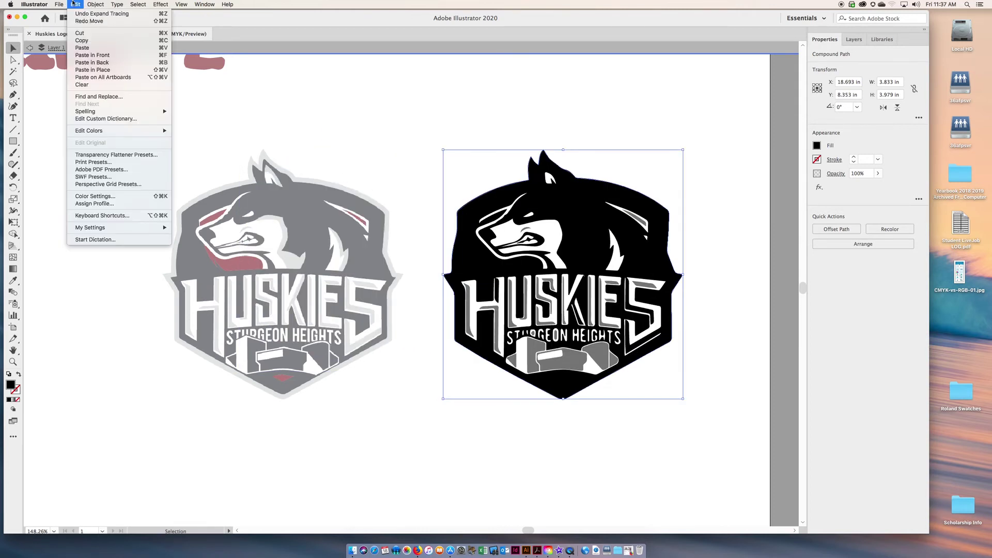
pyautogui.click(86, 41)
pyautogui.click(407, 146)
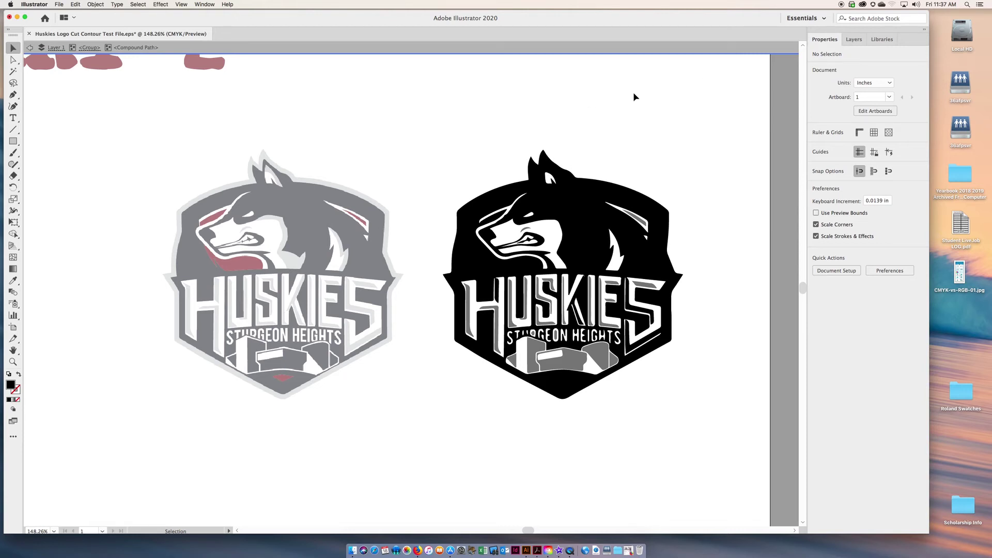
# Paste the black silhouette, delete the traced group, and move the silhouette into its spot
pyautogui.press('Escape')
pyautogui.press('a')
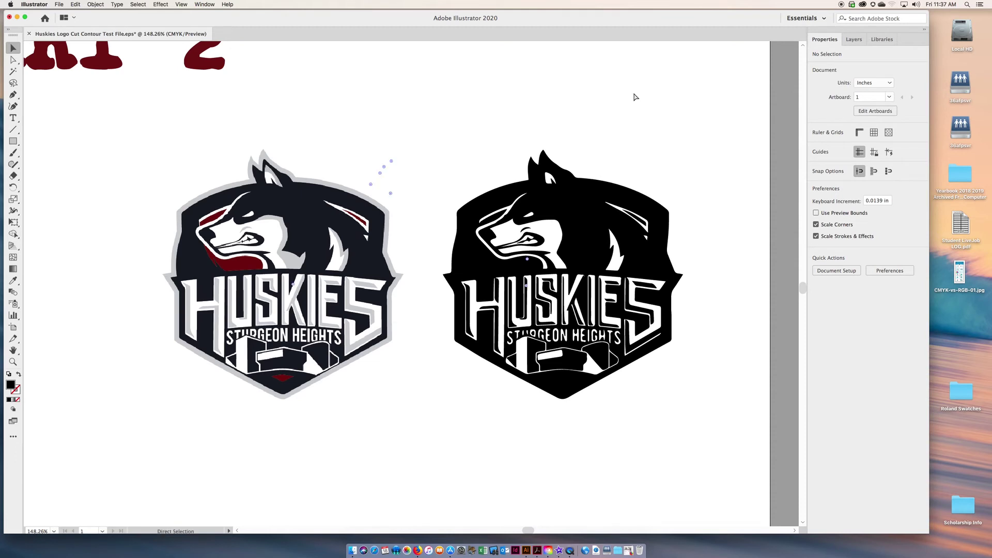
pyautogui.press('super+v')
pyautogui.press('v')
pyautogui.moveTo(492, 248); pyautogui.dragTo(522, 165)
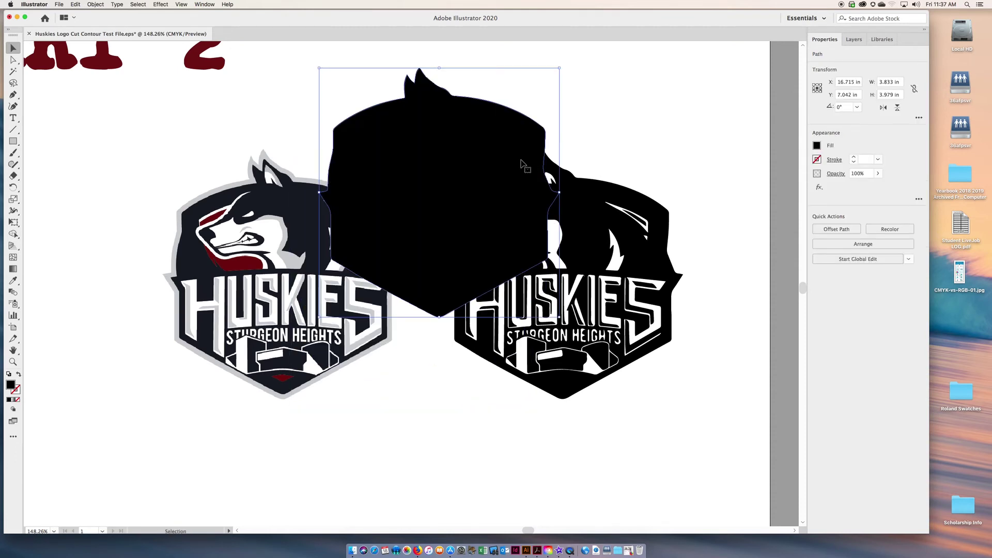
pyautogui.click(610, 203)
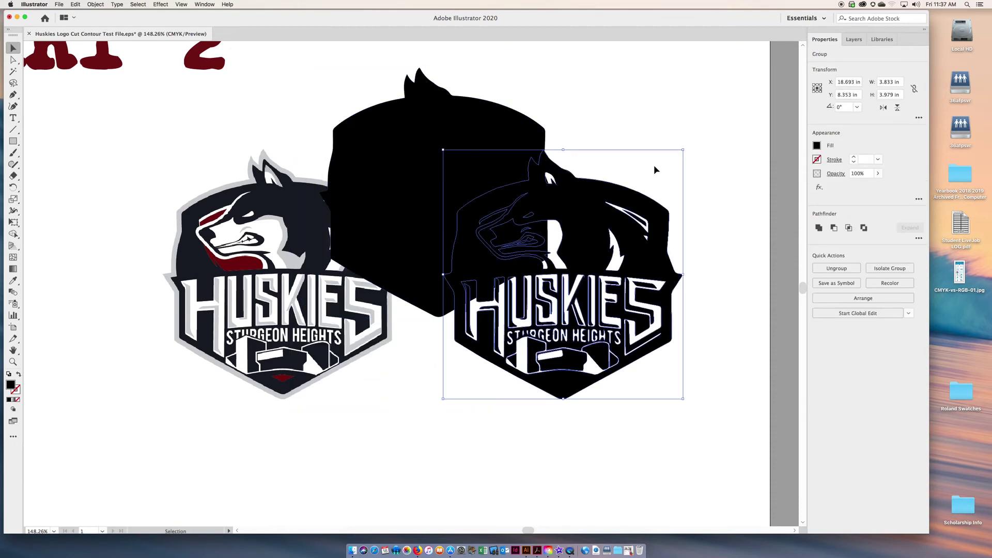
pyautogui.press('Delete')
pyautogui.click(506, 233)
pyautogui.moveTo(505, 233); pyautogui.dragTo(549, 325)
pyautogui.moveTo(337, 307); pyautogui.dragTo(574, 296)
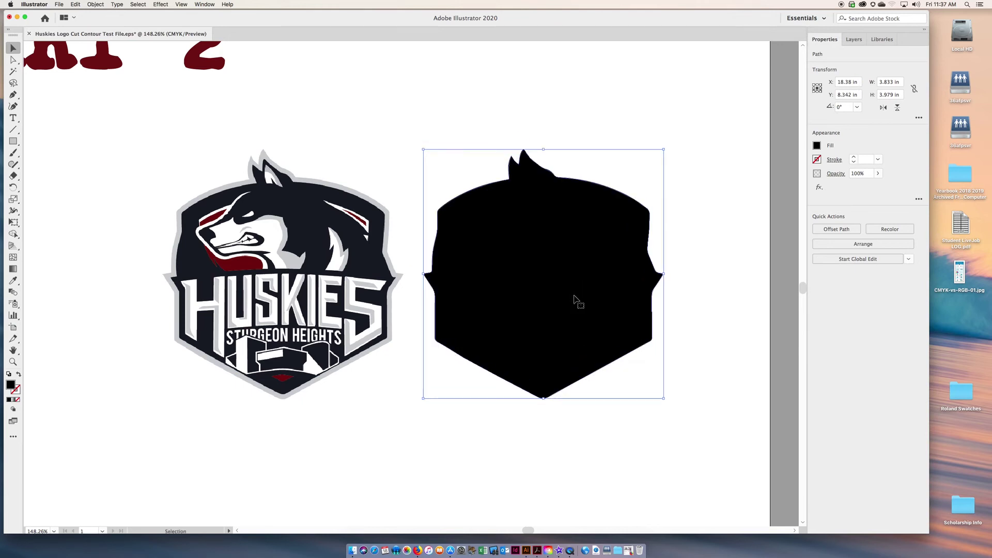
# Offset the silhouette outward by 0.0972 in with round joins
pyautogui.click(95, 4)
pyautogui.moveTo(125, 177)
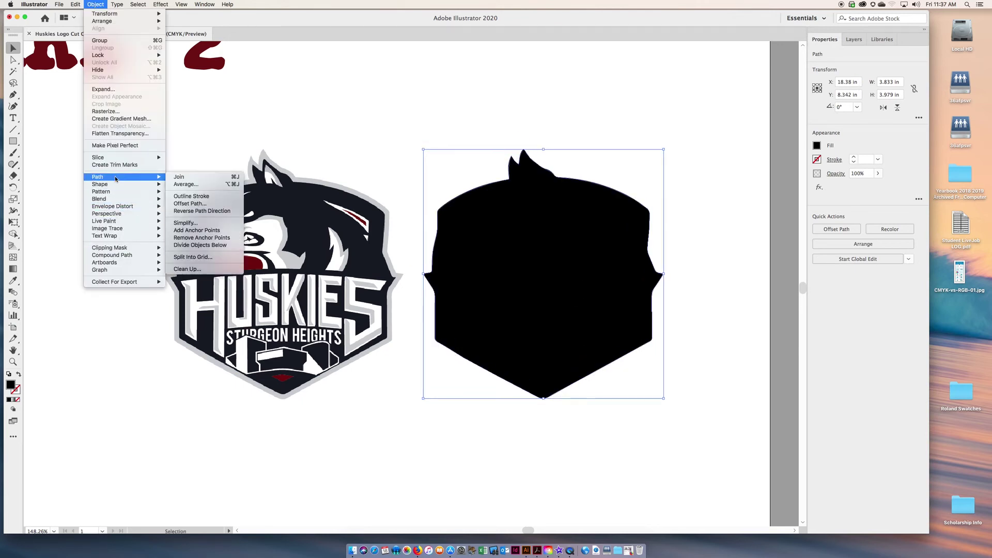
pyautogui.click(192, 204)
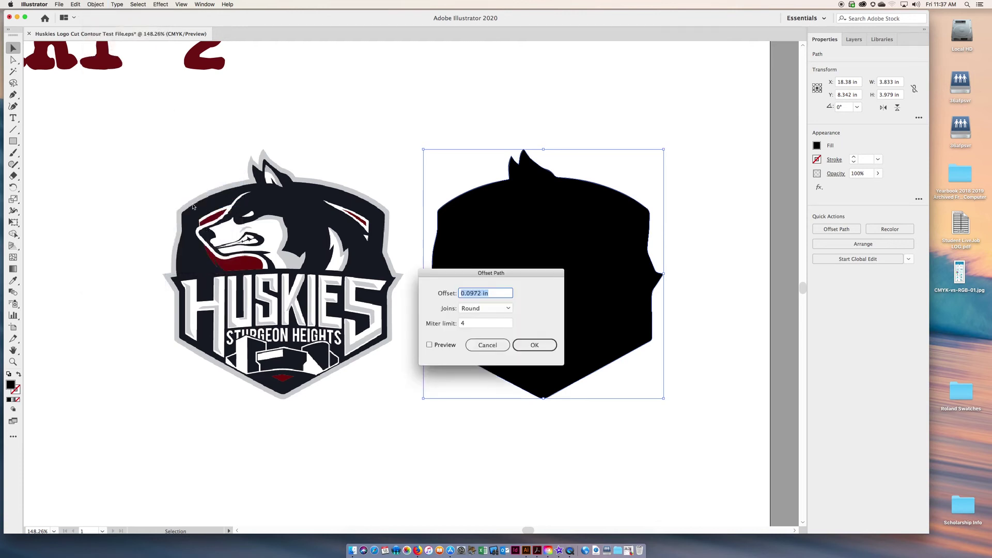
pyautogui.click(430, 345)
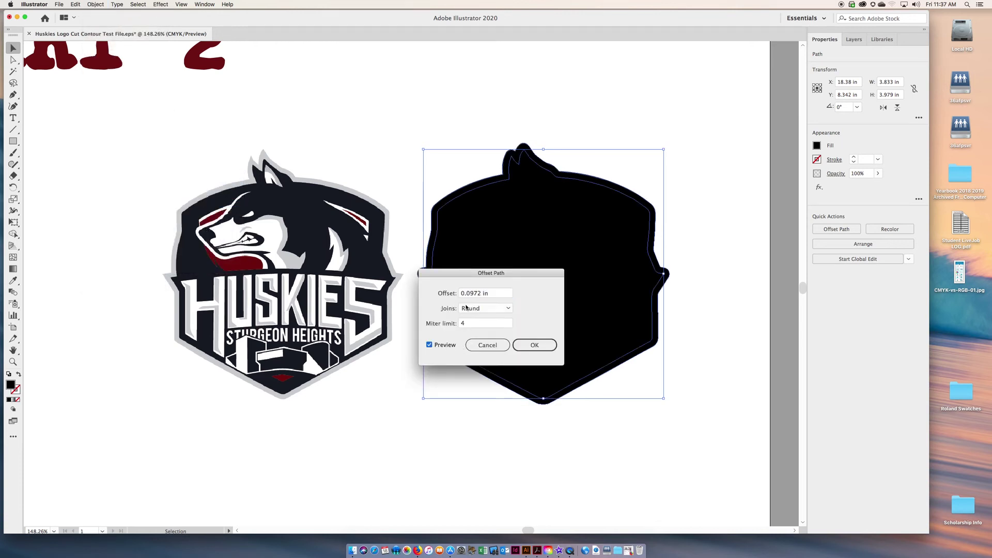
pyautogui.moveTo(476, 272); pyautogui.dragTo(316, 71)
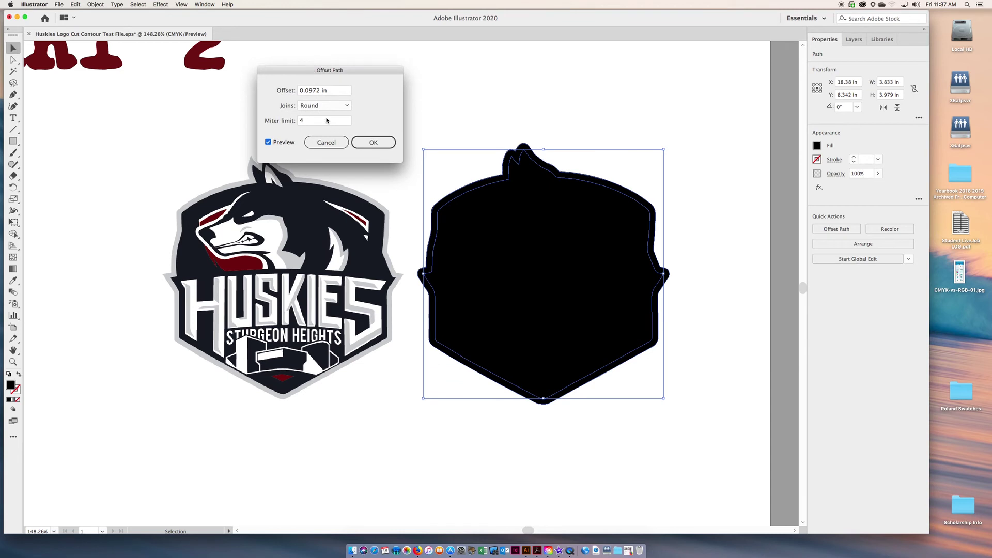
pyautogui.click(370, 141)
pyautogui.click(271, 142)
pyautogui.click(272, 142)
pyautogui.click(361, 144)
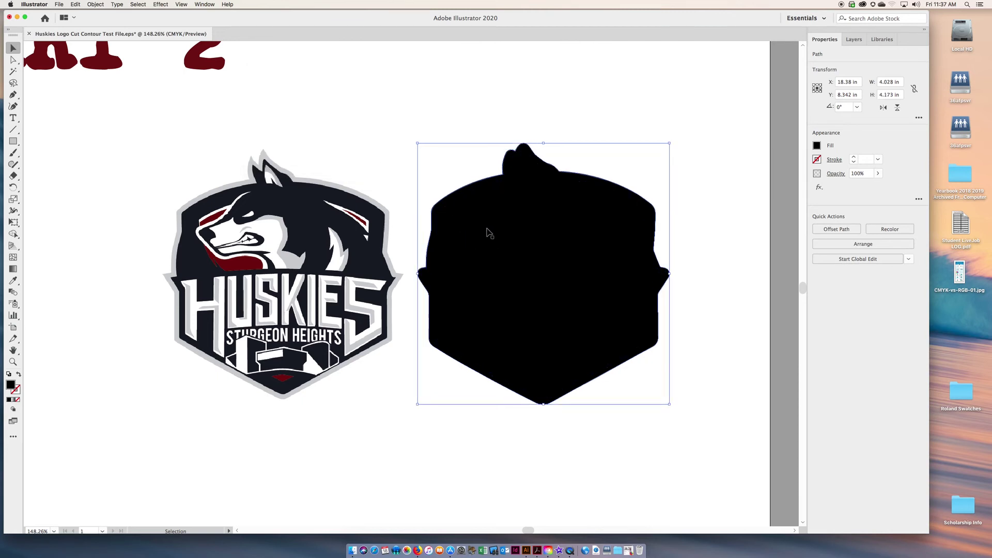
pyautogui.moveTo(580, 215); pyautogui.dragTo(533, 314)
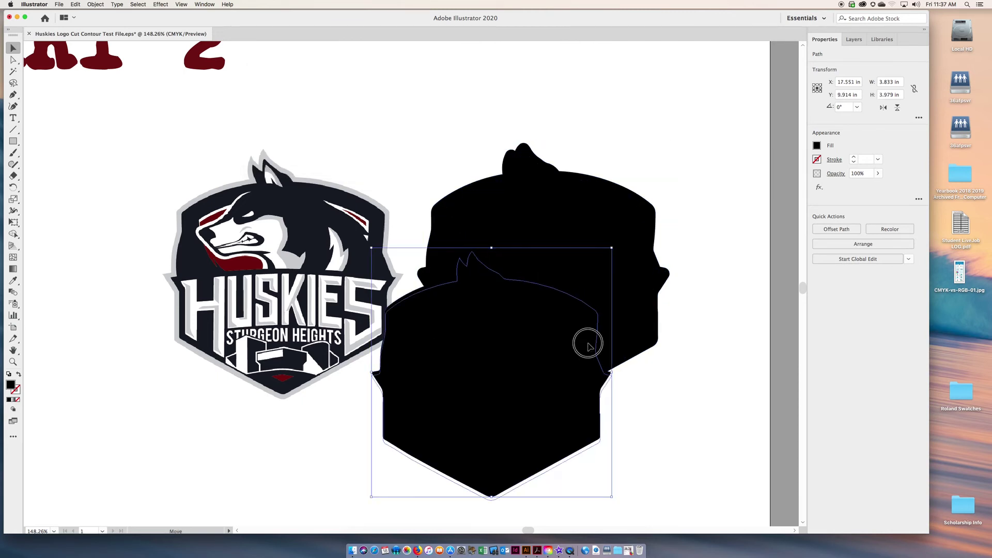
pyautogui.moveTo(587, 346); pyautogui.dragTo(641, 203)
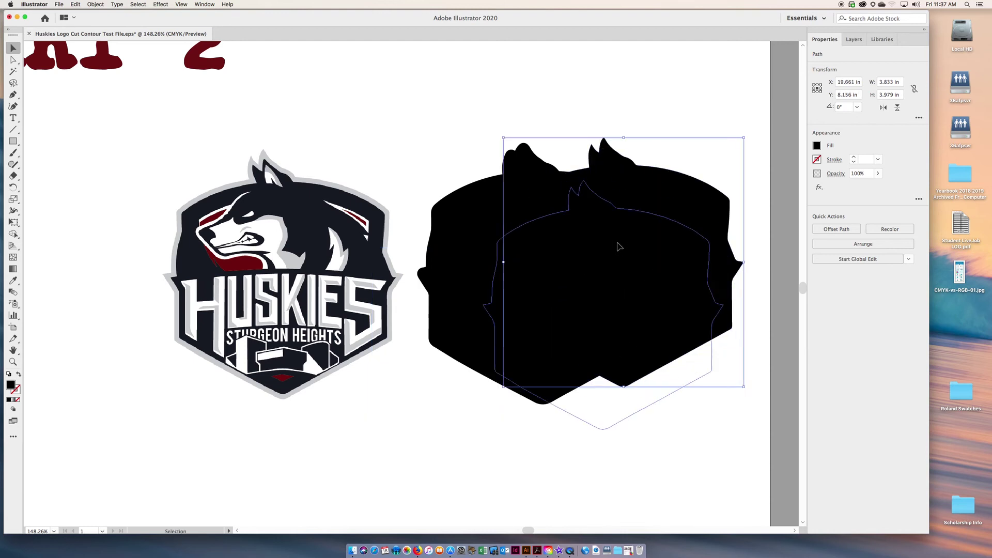
pyautogui.moveTo(619, 247); pyautogui.dragTo(599, 289)
pyautogui.press('Delete')
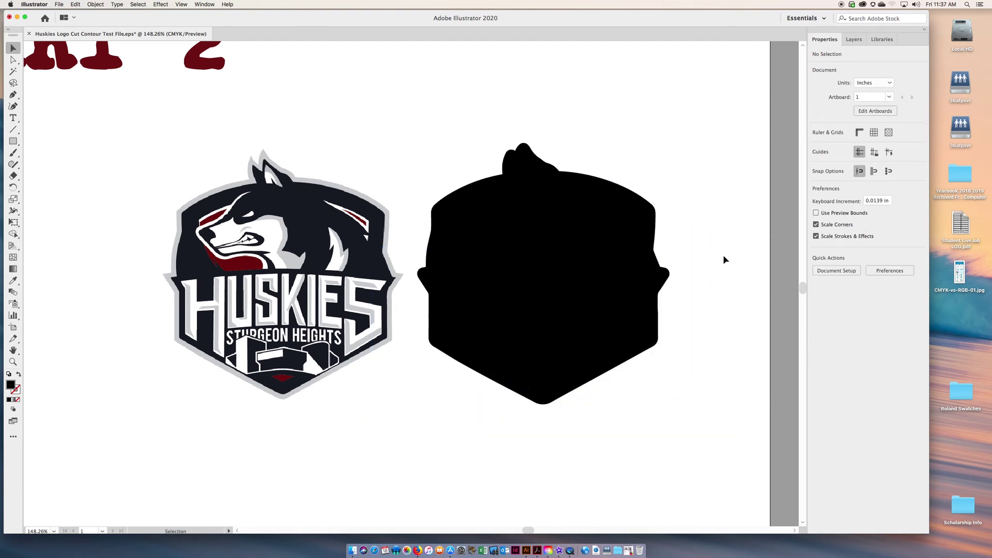
# Swap the offset shape to a 1 pt black stroke with no fill and place it over the Huskies logo
pyautogui.click(498, 247)
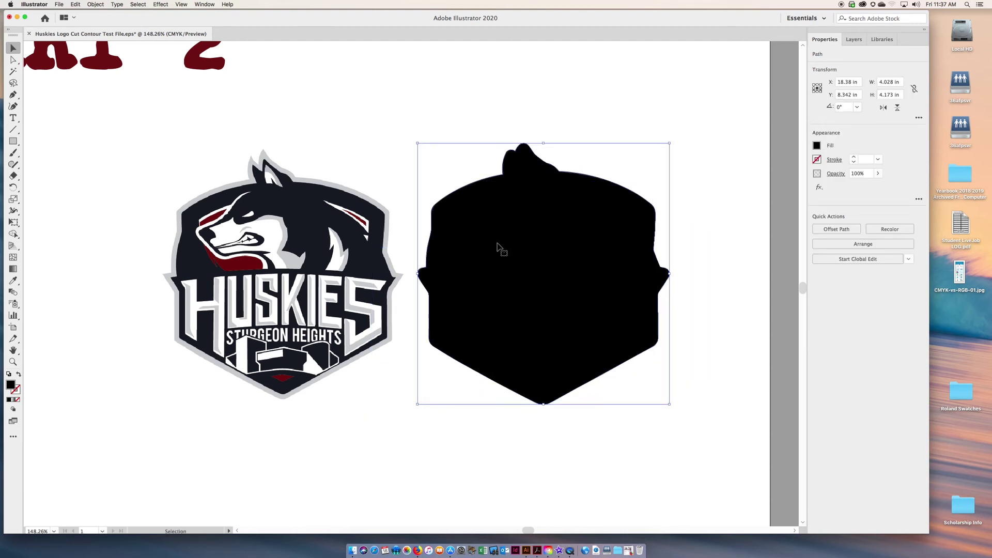
pyautogui.click(20, 374)
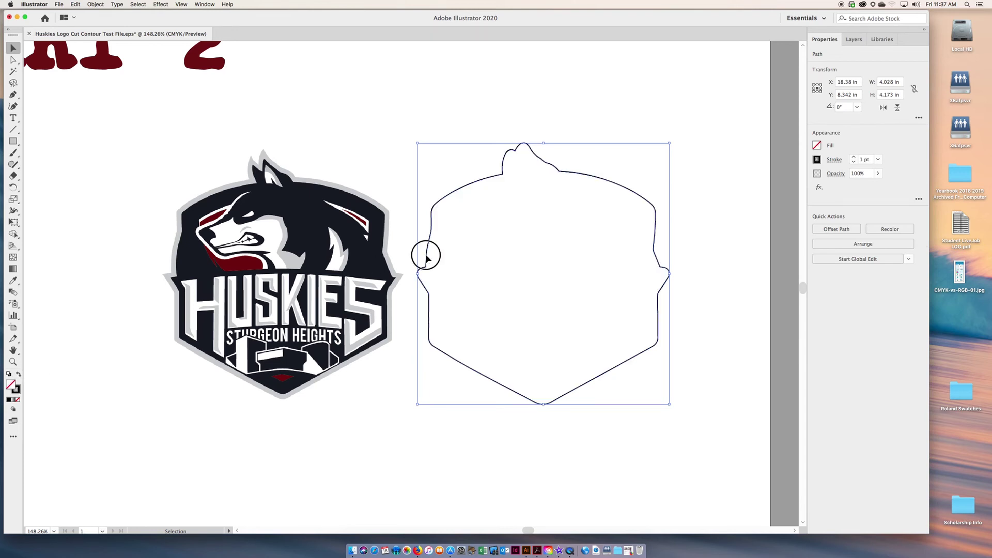
pyautogui.click(305, 243)
pyautogui.click(376, 104)
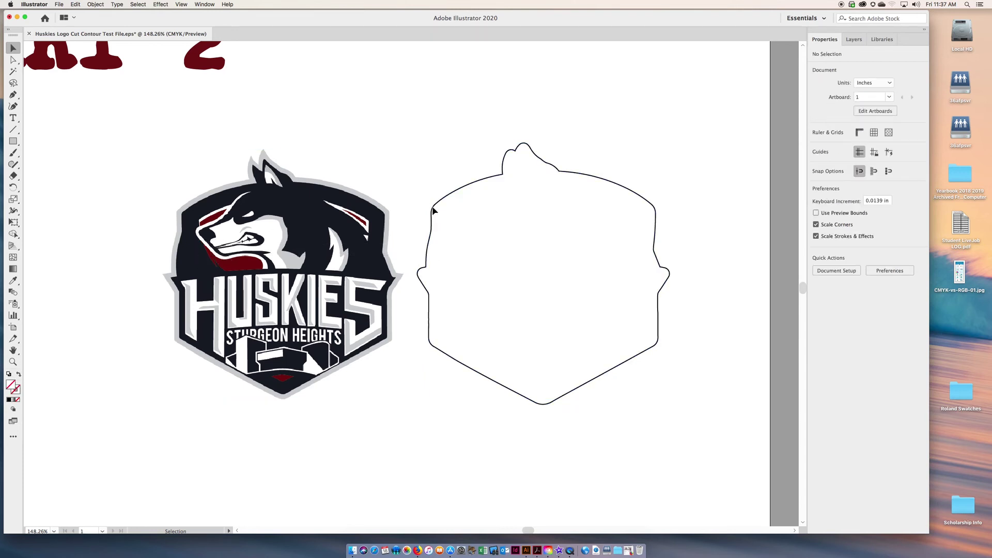
pyautogui.click(433, 211)
pyautogui.click(460, 105)
pyautogui.moveTo(476, 186); pyautogui.dragTo(215, 185)
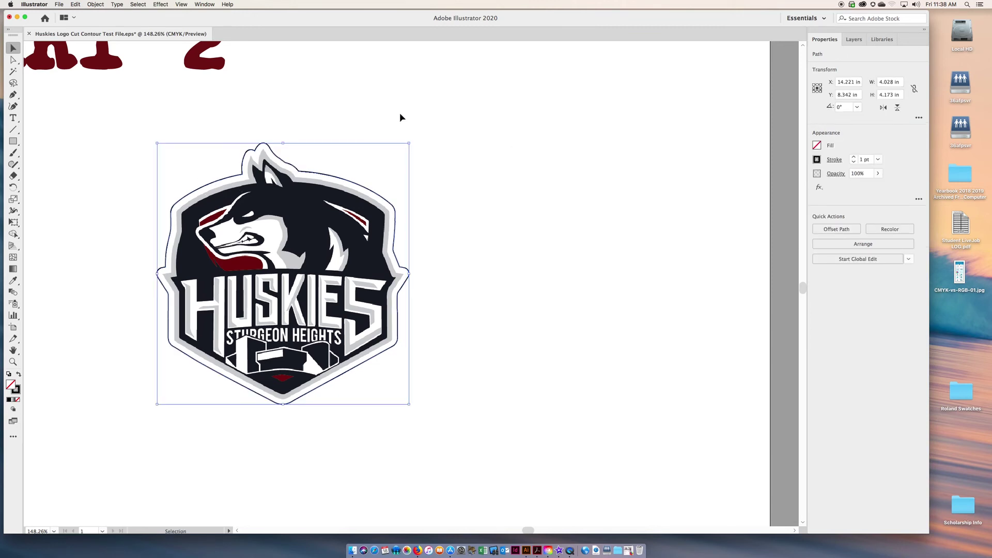
pyautogui.click(406, 192)
pyautogui.click(399, 213)
# Set the outline's stroke to the CutContour spot colour
pyautogui.click(201, 4)
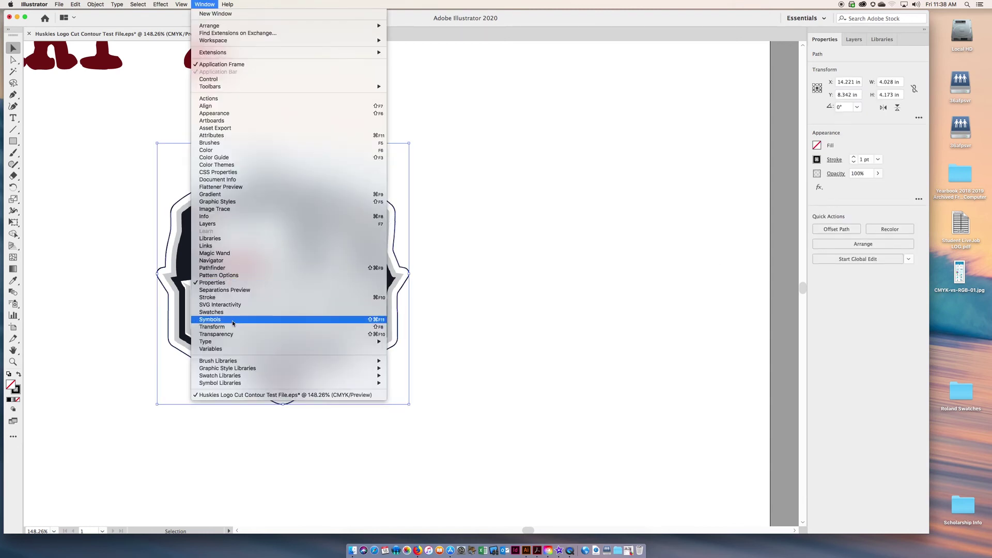
pyautogui.click(822, 161)
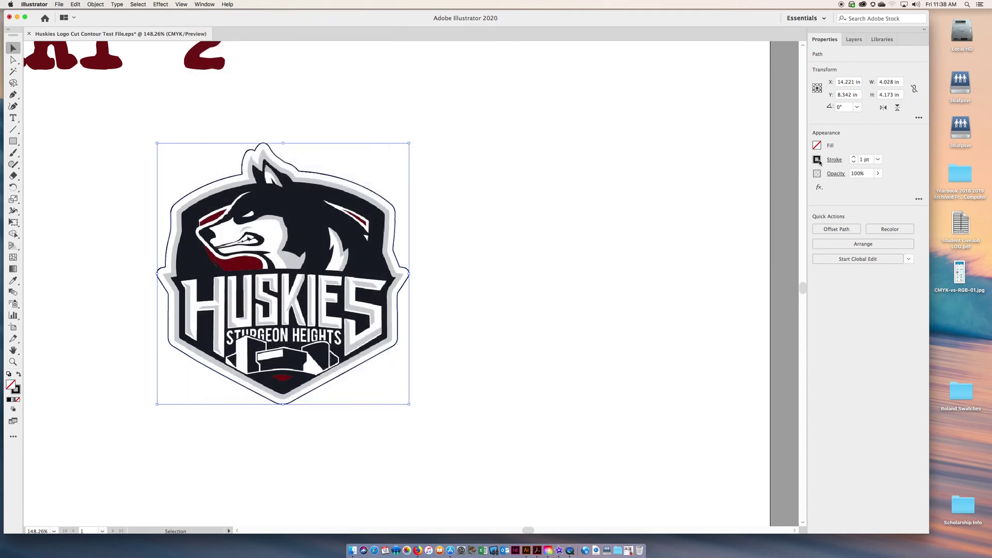
pyautogui.click(817, 160)
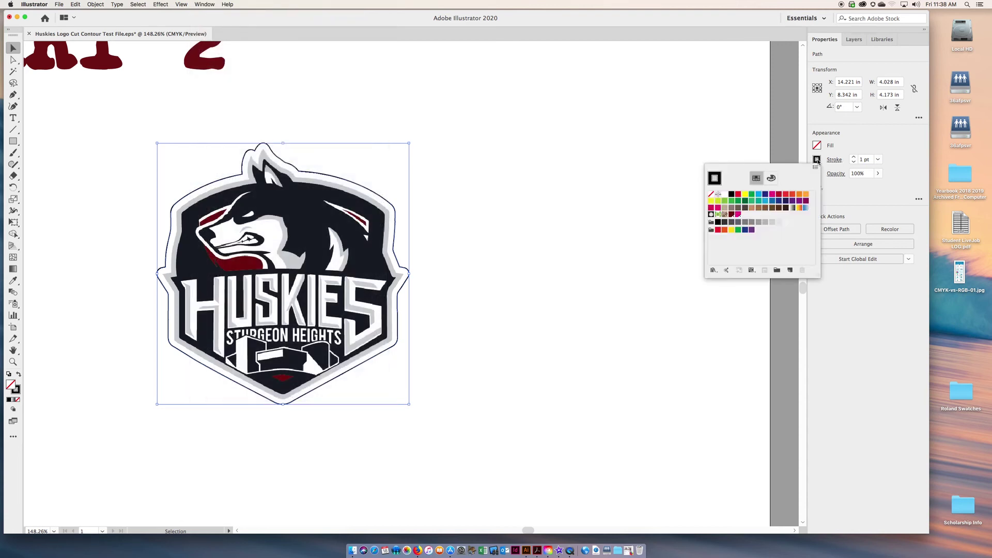
pyautogui.click(738, 215)
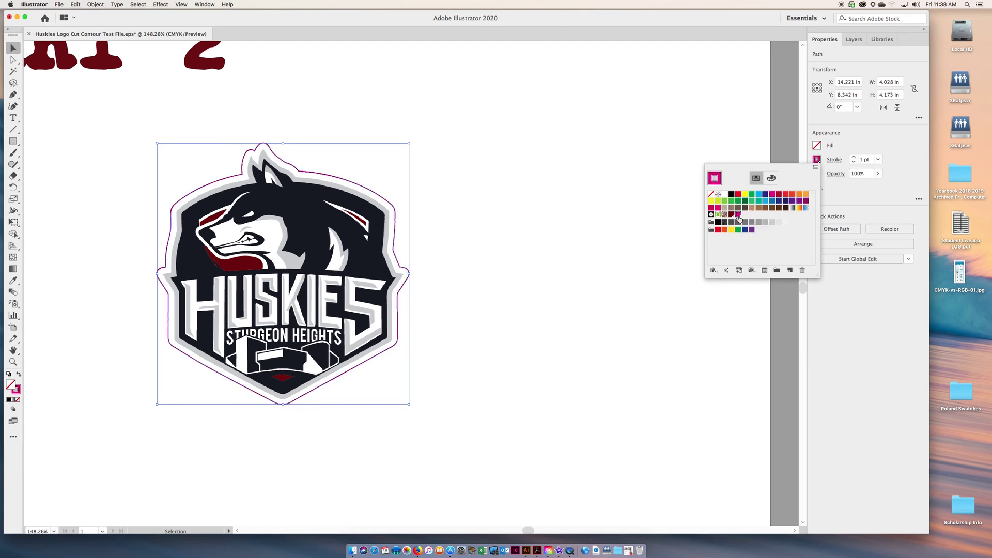
pyautogui.click(434, 279)
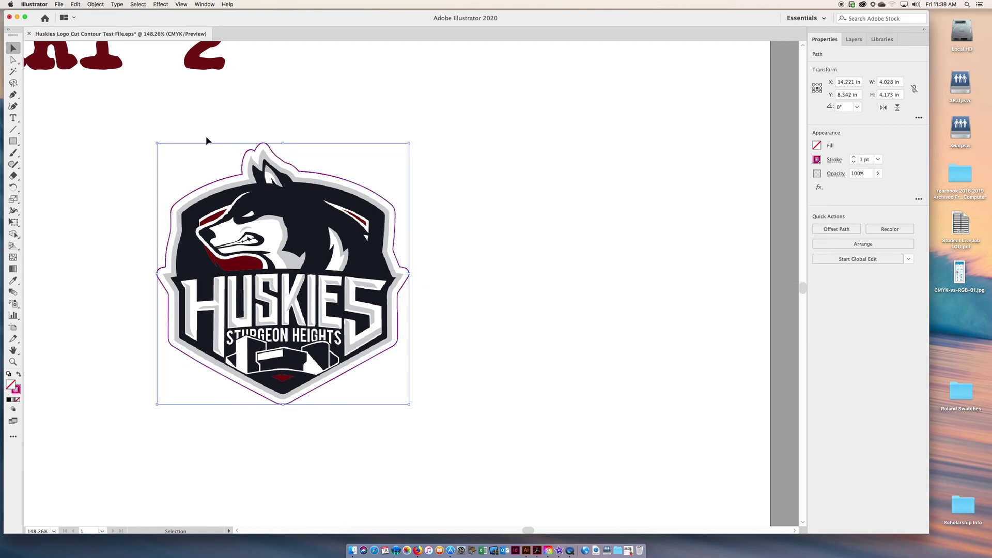
# Move the CutContour outline to the logo's right and select the Huskies logo image
pyautogui.click(168, 119)
pyautogui.click(186, 198)
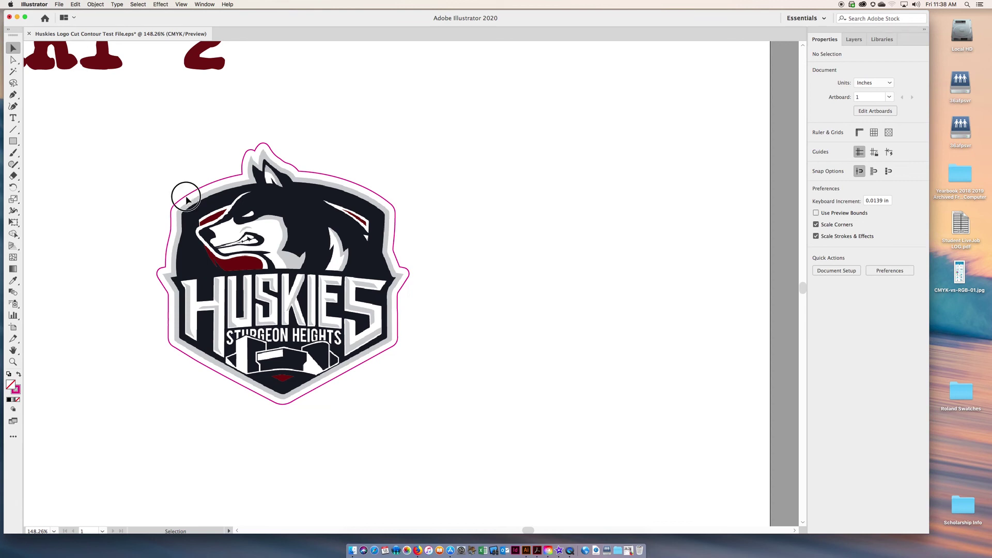
pyautogui.moveTo(185, 200); pyautogui.dragTo(433, 212)
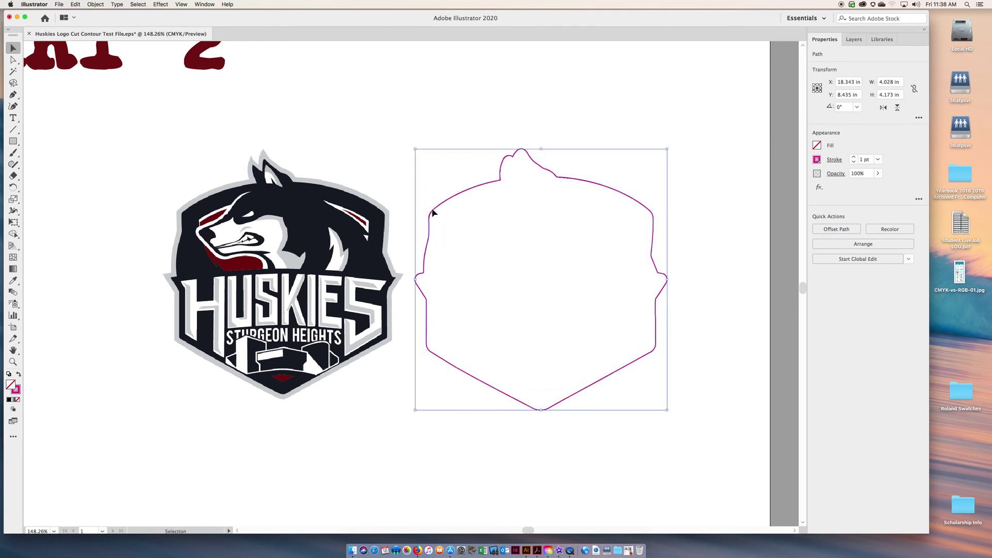
pyautogui.click(319, 228)
pyautogui.press('super+y')
pyautogui.press('super+y')
pyautogui.press('super+y')
pyautogui.press('super+y')
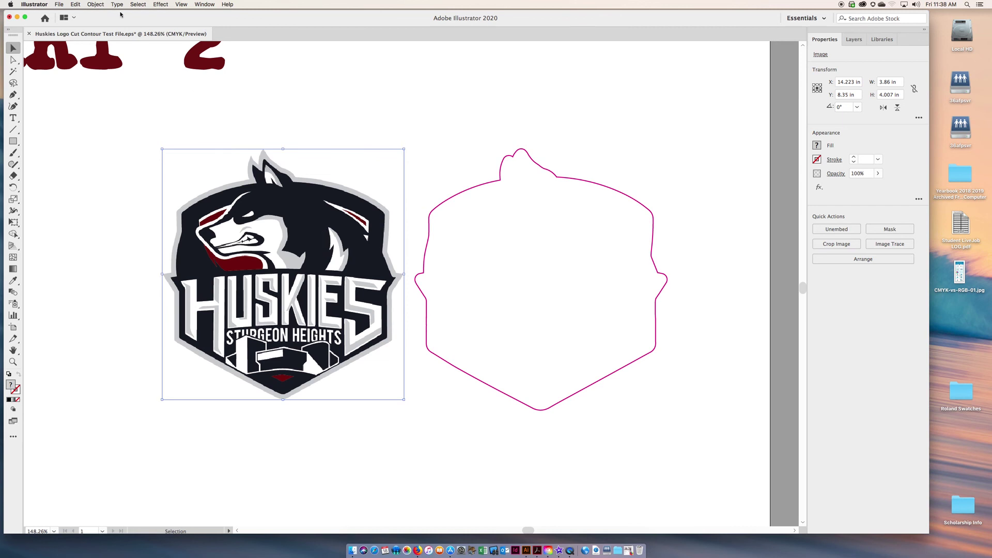
# Flatten the Huskies logo image's transparency at Medium Resolution
pyautogui.click(95, 4)
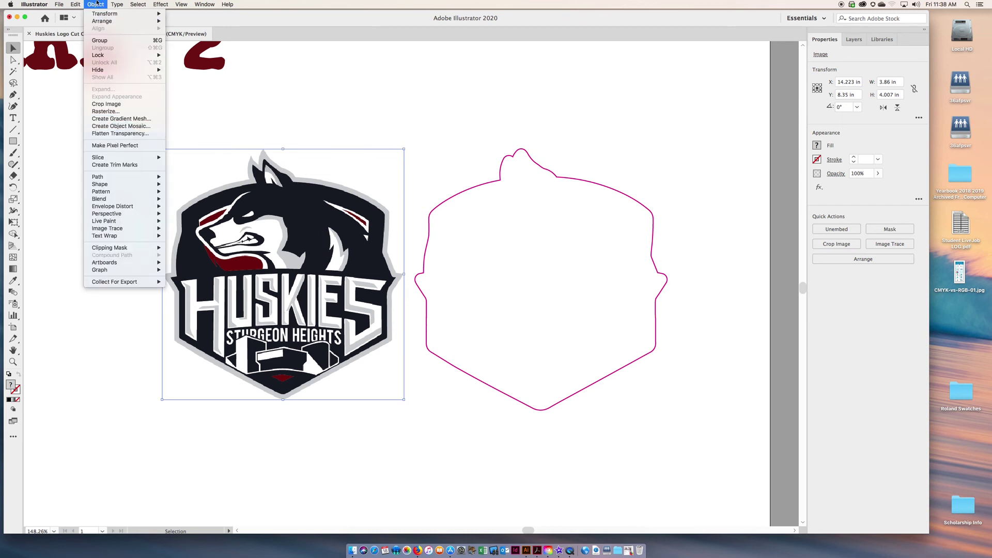
pyautogui.click(108, 134)
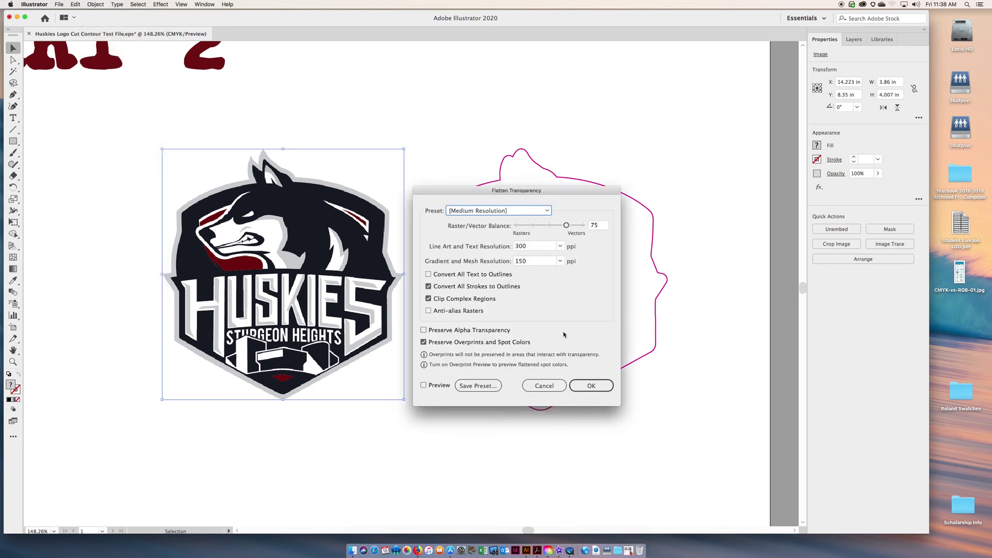
pyautogui.click(607, 388)
# Move the CutContour outline back around the logo and select both together
pyautogui.click(453, 209)
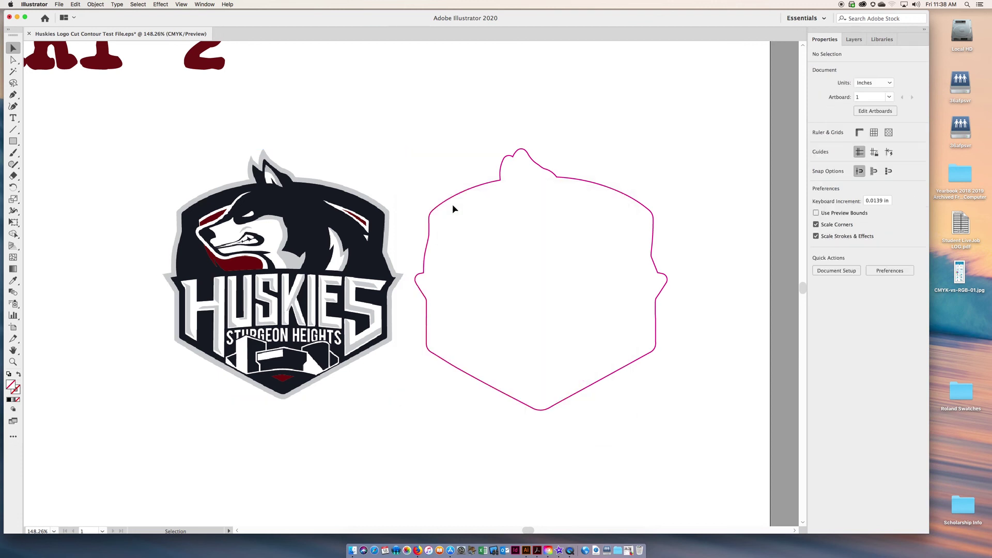
pyautogui.moveTo(446, 209); pyautogui.dragTo(186, 199)
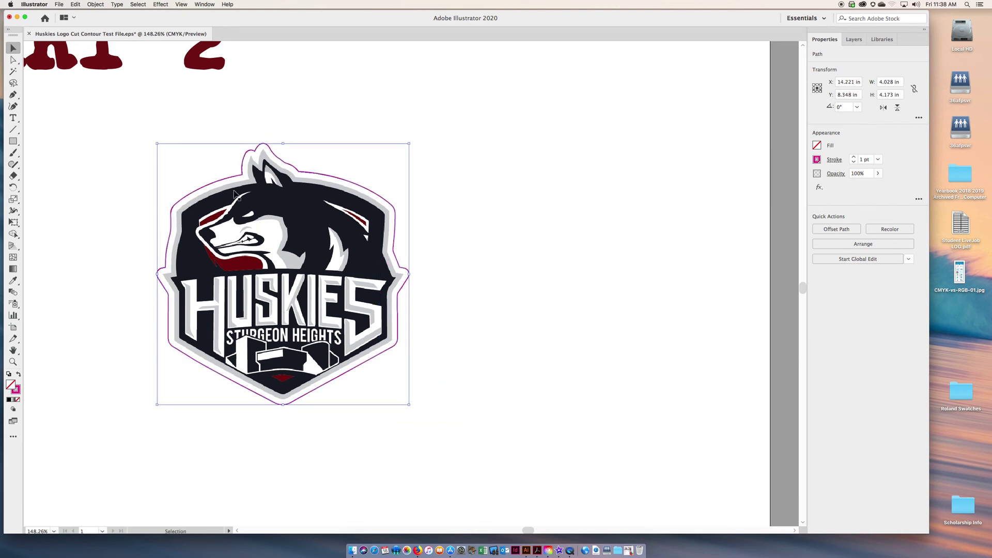
pyautogui.click(137, 140)
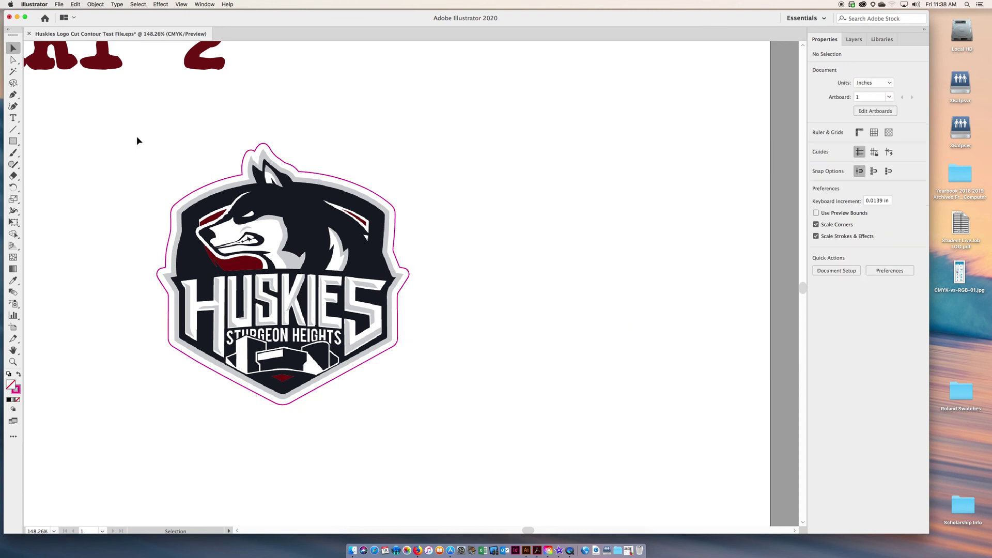
pyautogui.moveTo(143, 132); pyautogui.dragTo(429, 416)
# Deselect the artwork and set up Huskies Logo Cut Contour Test File.eps on the Desktop in Illustrator EPS format
pyautogui.click(502, 336)
pyautogui.click(75, 4)
pyautogui.moveTo(59, 4)
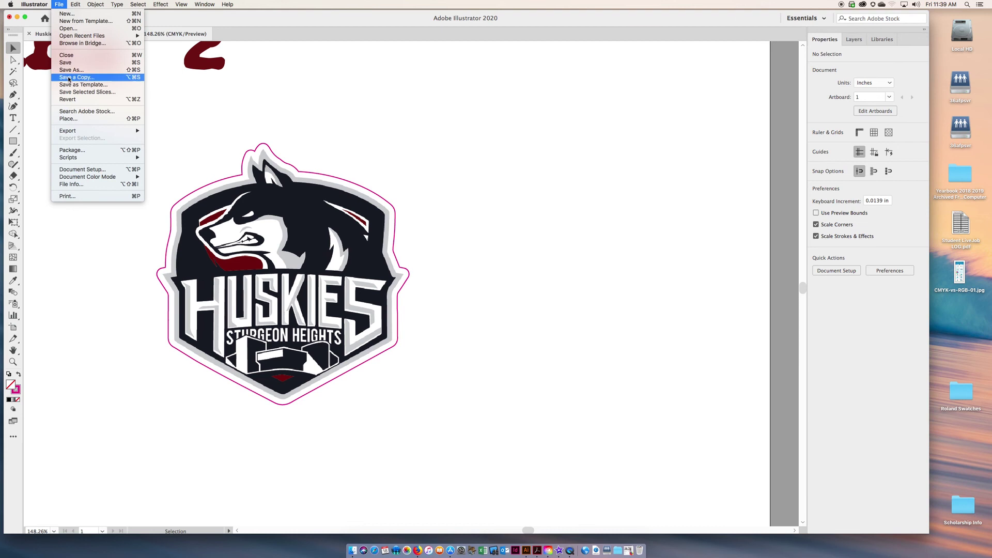
pyautogui.click(71, 71)
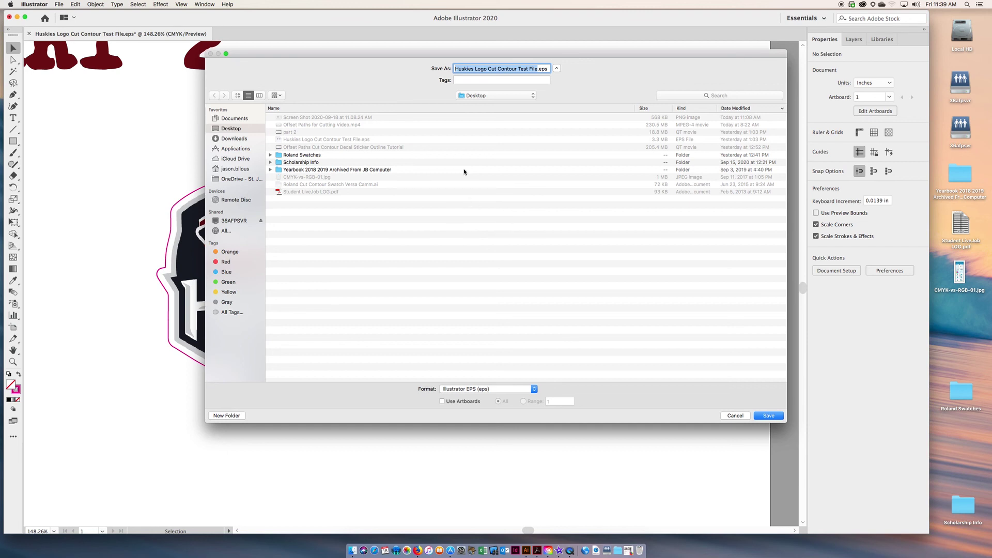
pyautogui.click(475, 388)
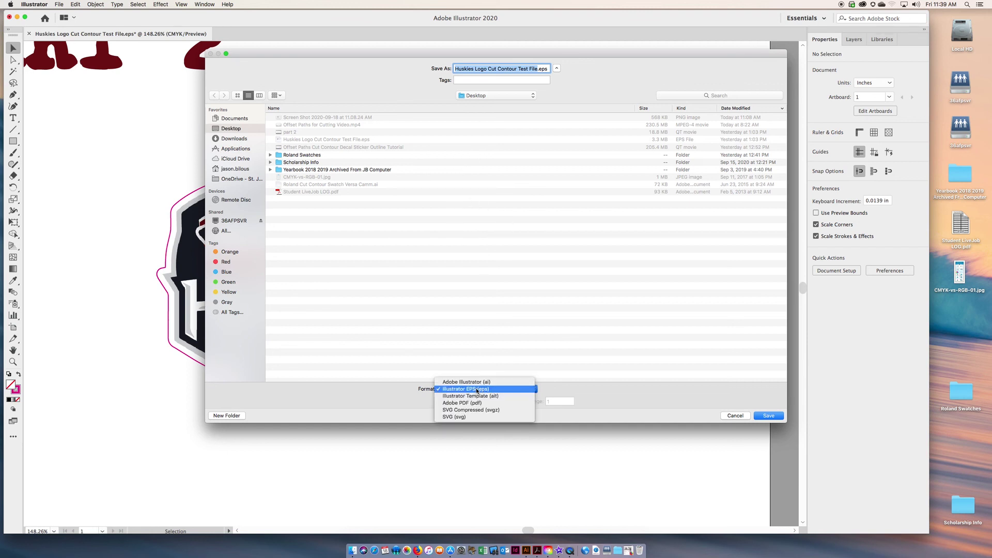
pyautogui.click(614, 403)
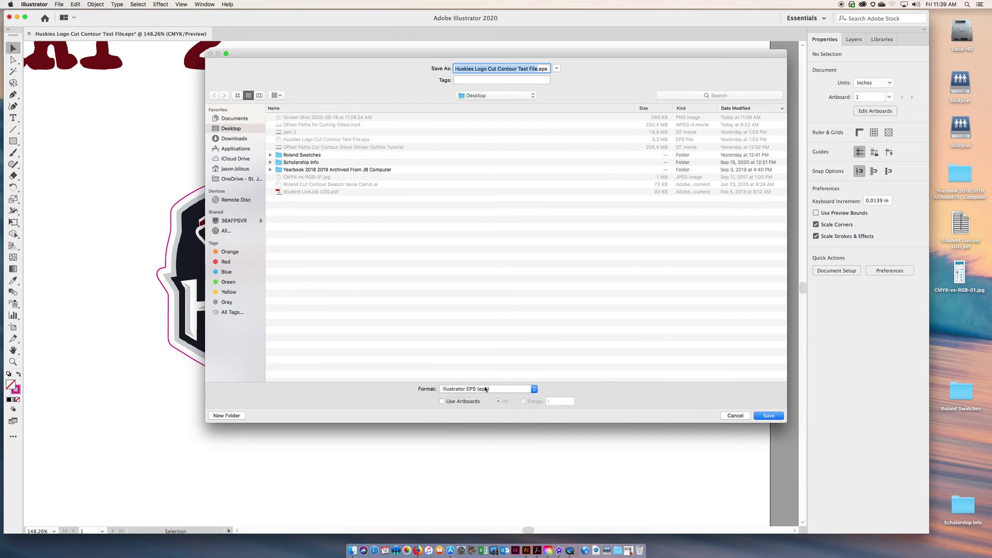